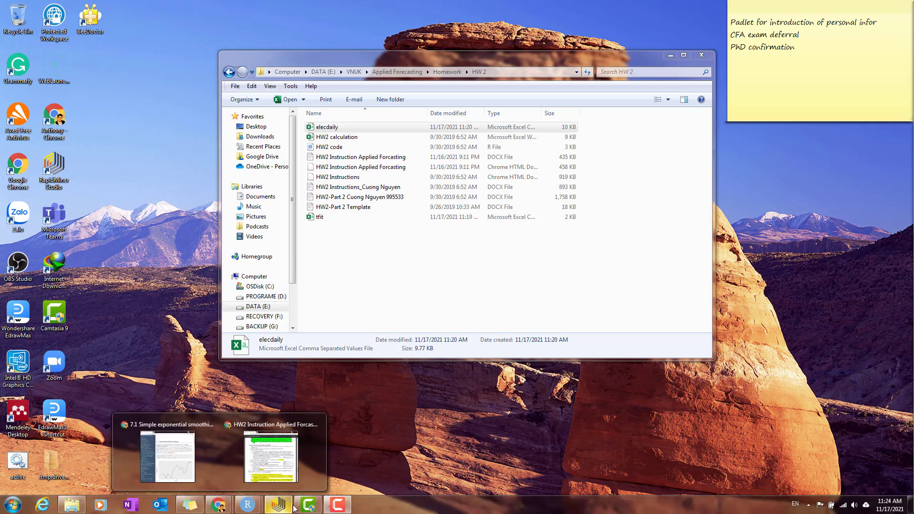
Switch to RStudio and place the cursor in the script's write.csv line for elecdaily
mouse_move(247, 503)
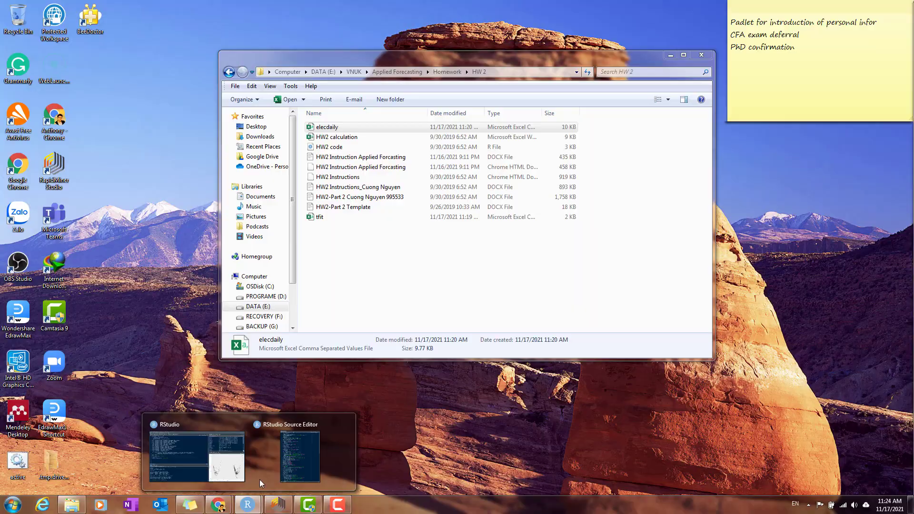
left_click(219, 476)
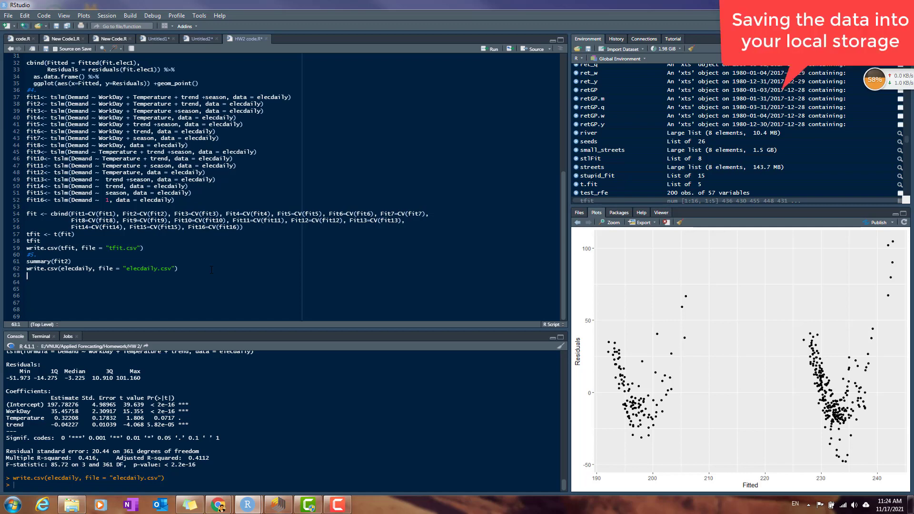
left_click(71, 269)
Switch to the HW 2 folder in File Explorer and delete the elecdaily CSV file
left_click(72, 505)
left_click(398, 257)
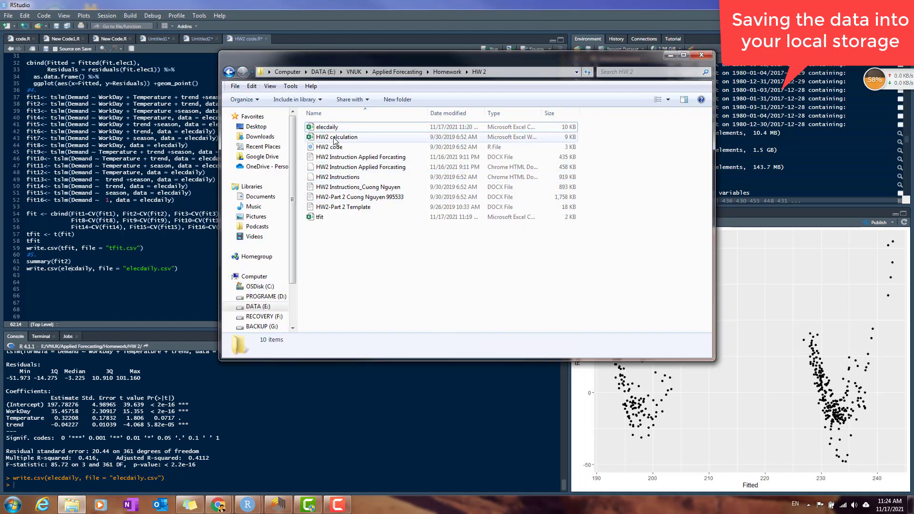
left_click(360, 129)
key("Delete")
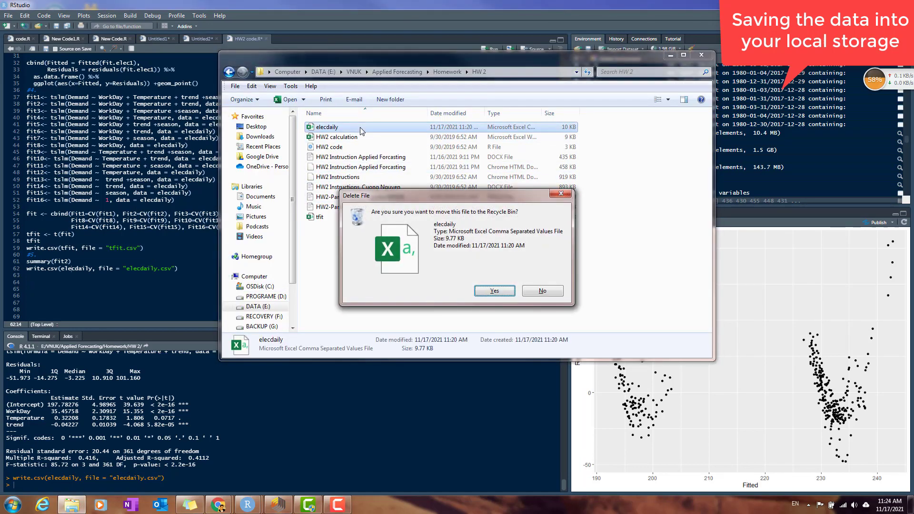
key("Return")
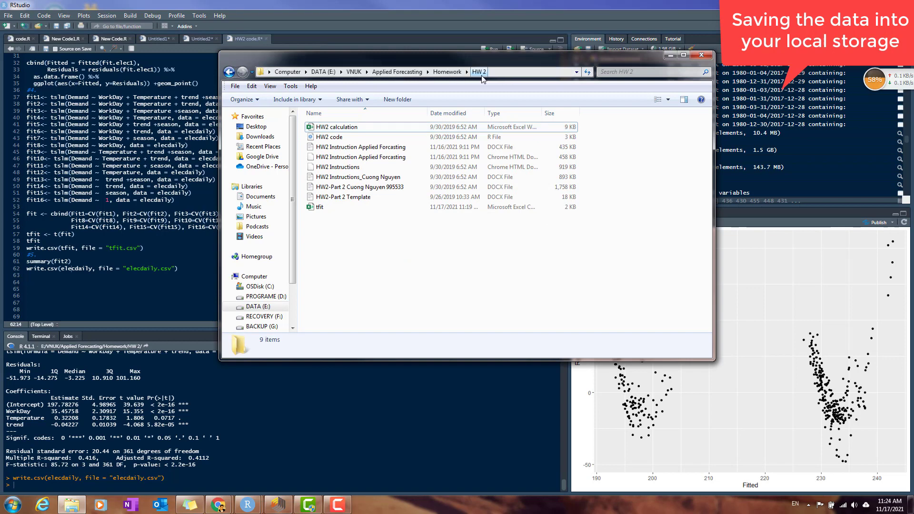
Copy the HW 2 folder's full path and return to the RStudio script
left_click(508, 72)
key("ctrl+c")
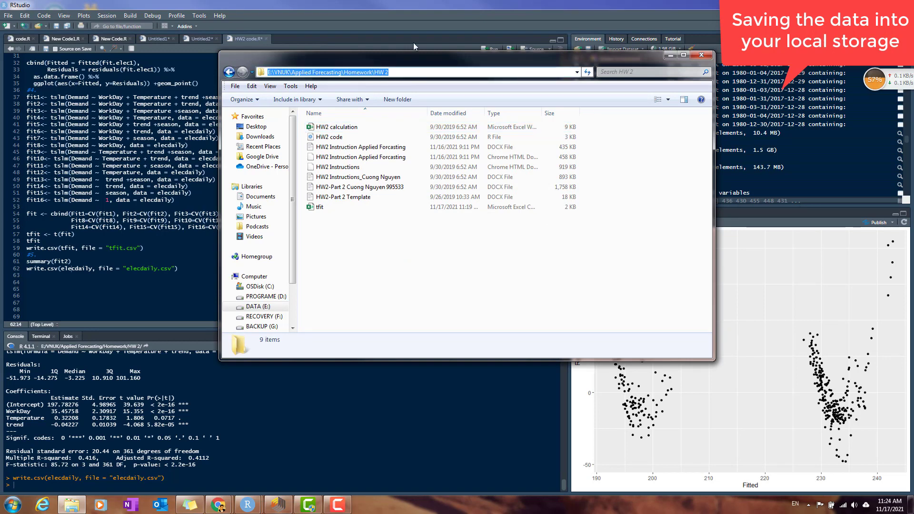
left_click(421, 3)
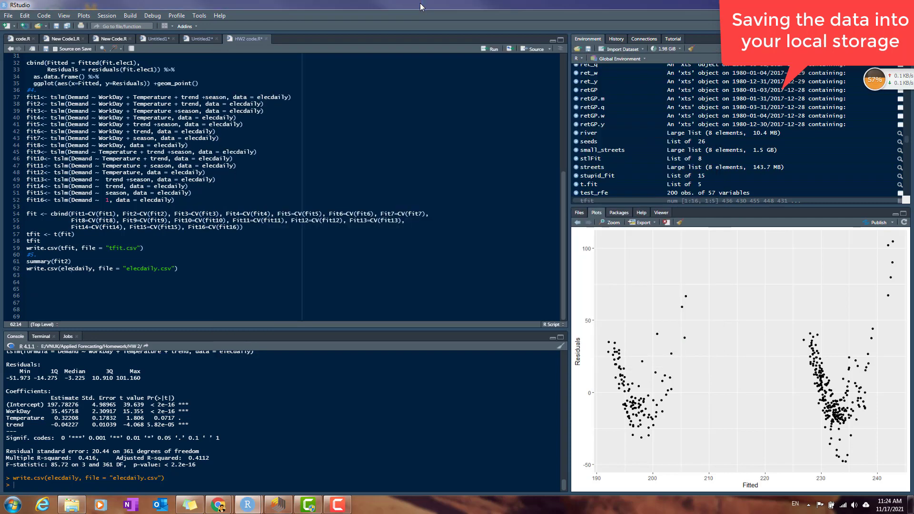
Start a new write statement below the write.csv line, insert ?elecdaily above it, and run the help query
left_click(127, 275)
type("writie")
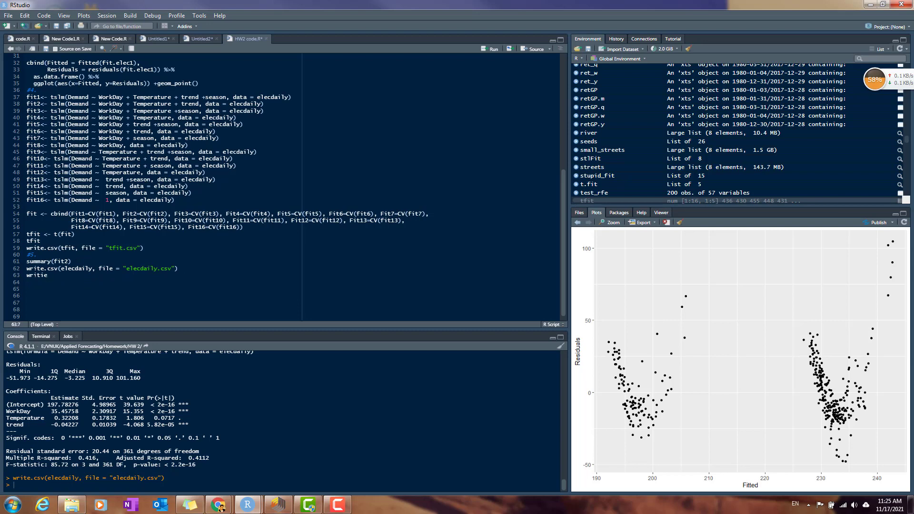
key("Return")
key("Up")
type("elec")
key("BackSpace")
key("BackSpace")
key("BackSpace")
key("BackSpace")
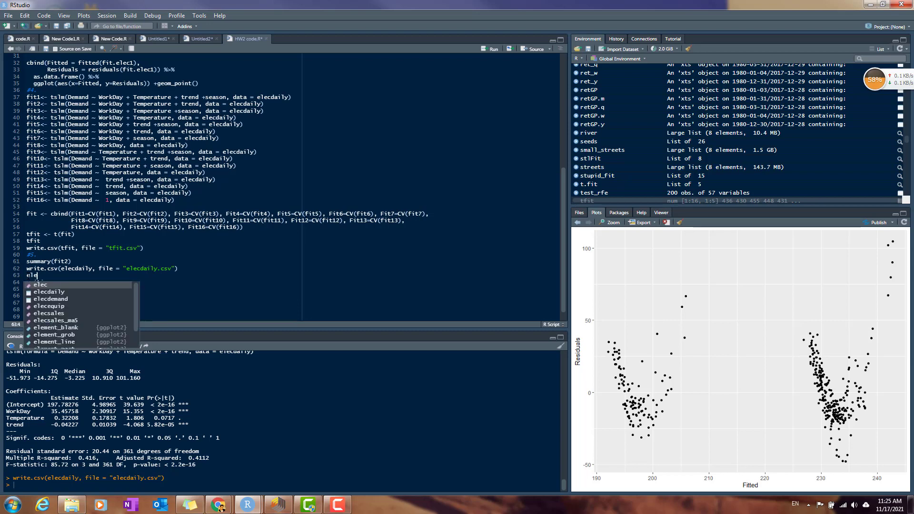
type("\"e")
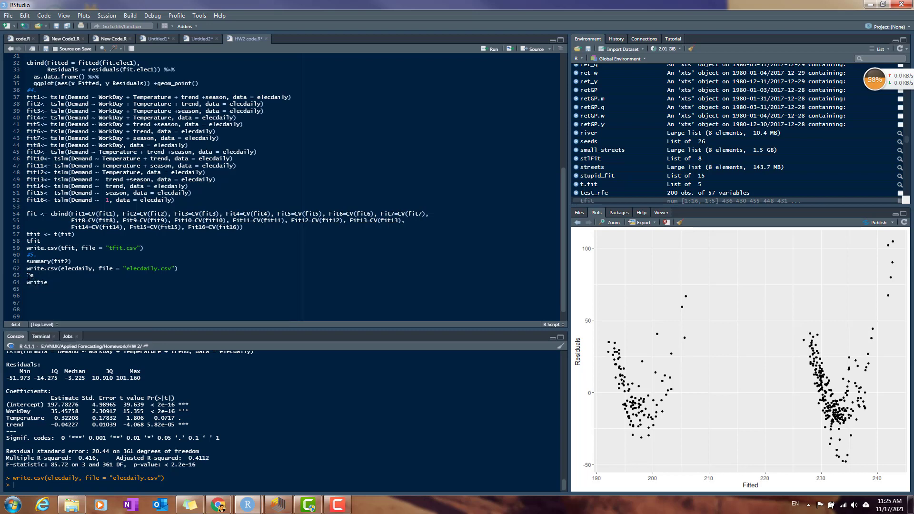
type("lect")
key("BackSpace")
type("d")
key("Tab")
key("ctrl+Return")
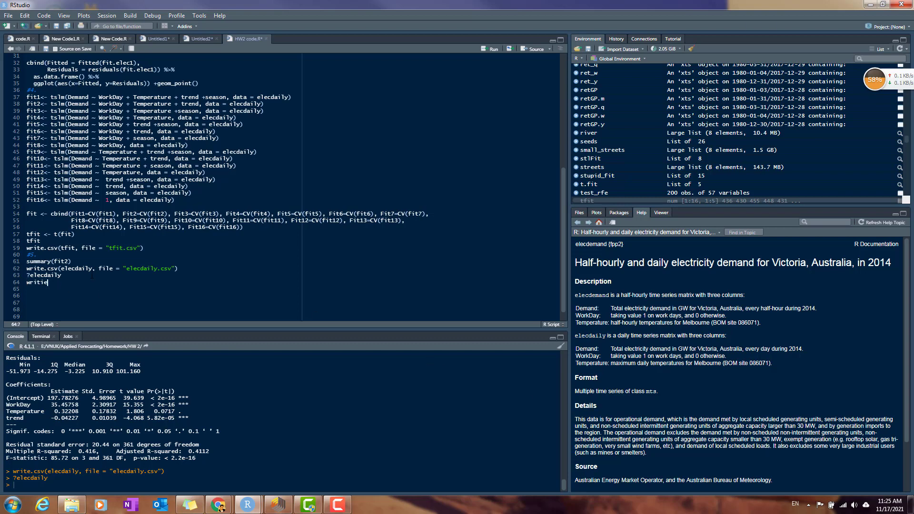
Complete the write statement as write.csv(elecdaily, file = "E:\VNUK\Applied Forecasting\Homework\HW 2") using the copied path
key("BackSpace")
type("e.vs")
key("BackSpace")
key("BackSpace")
type("csv")
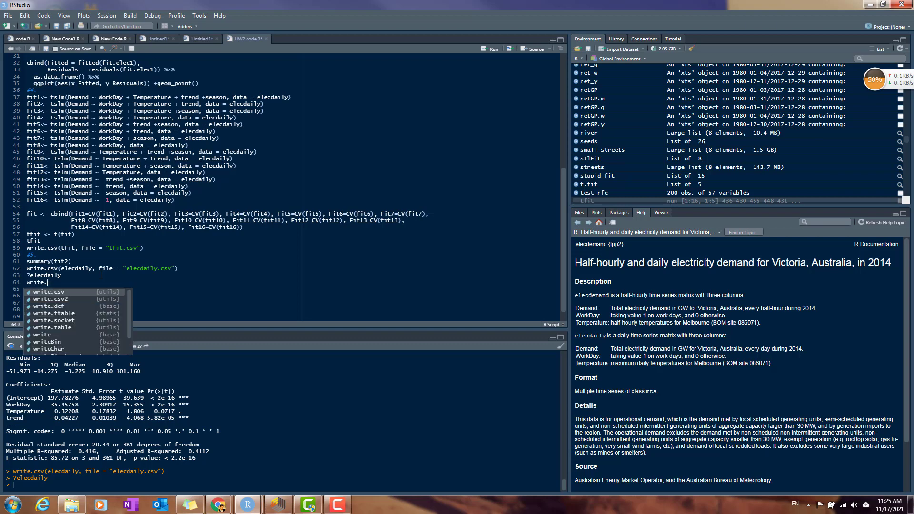
key("Tab")
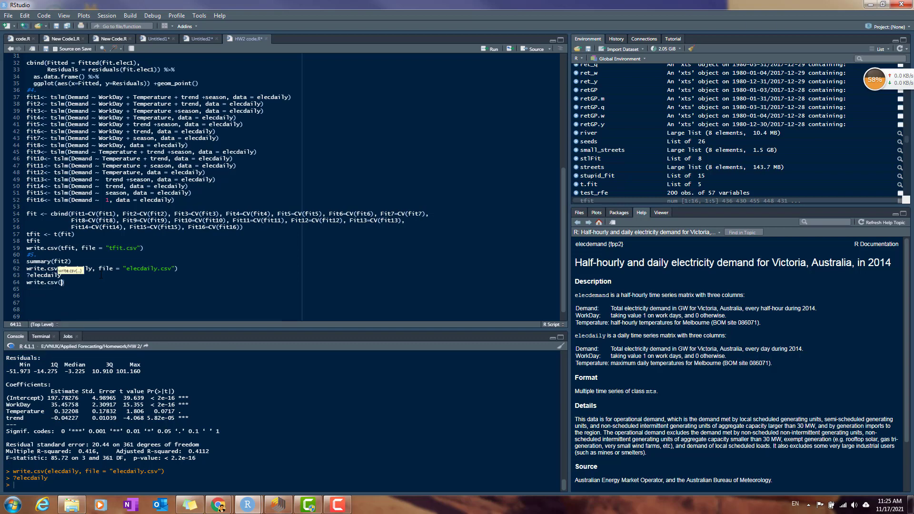
type("elecdi")
key("Tab")
type(", file = \"")
key("ctrl+v")
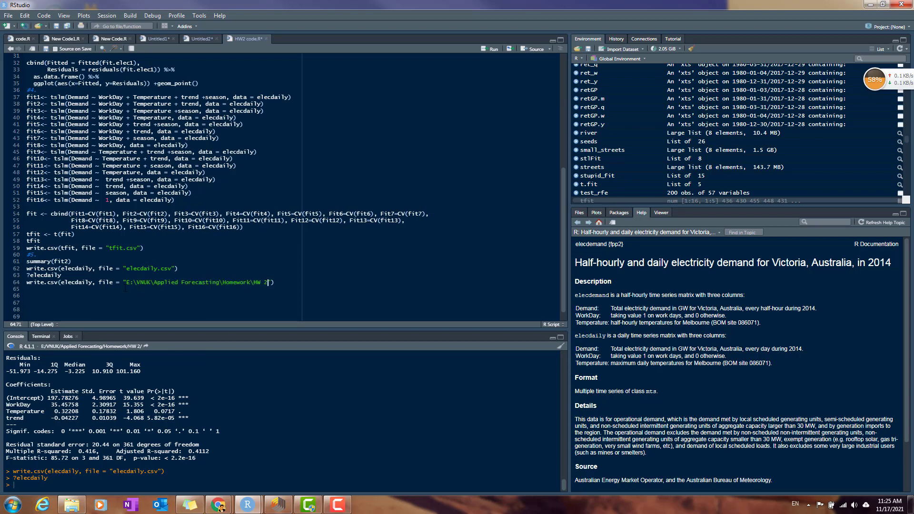
Convert the path's backslashes to forward slashes and append the file name, giving "E:/VNUK/Applied Forecasting/Homework/HW 2/elecdaily.csv"
key("BackSpace")
type("/")
key("Left")
key("BackSpace")
type("/")
key("Right")
key("Right")
key("BackSpace")
type("/")
key("BackSpace")
type("/HW 2/elecdaily.csv")
key("End")
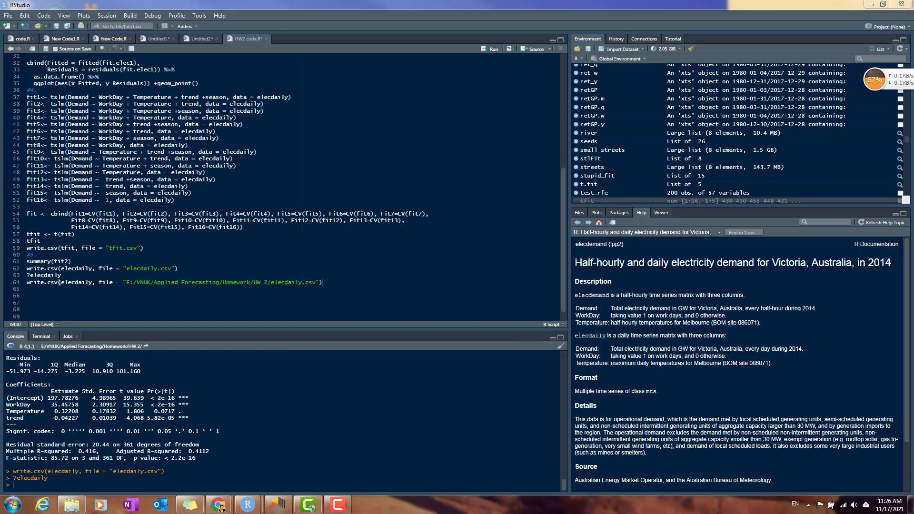
Run the write.csv line with the full path and open the exported elecdaily file from the HW 2 folder in Excel
left_click(71, 504)
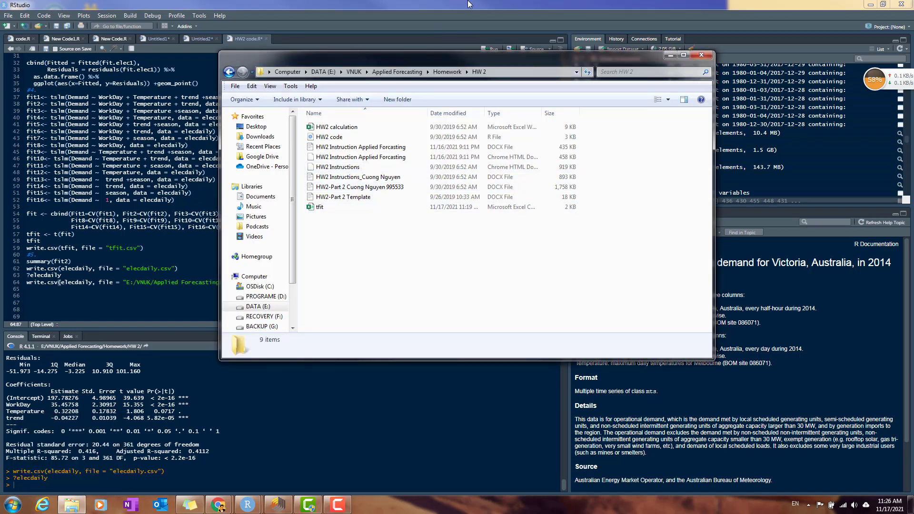
left_click(462, 28)
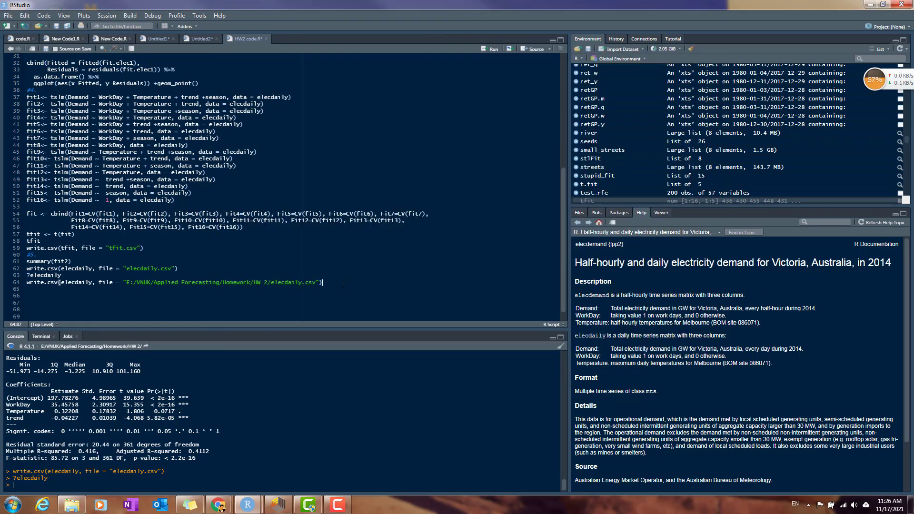
key("ctrl+Return")
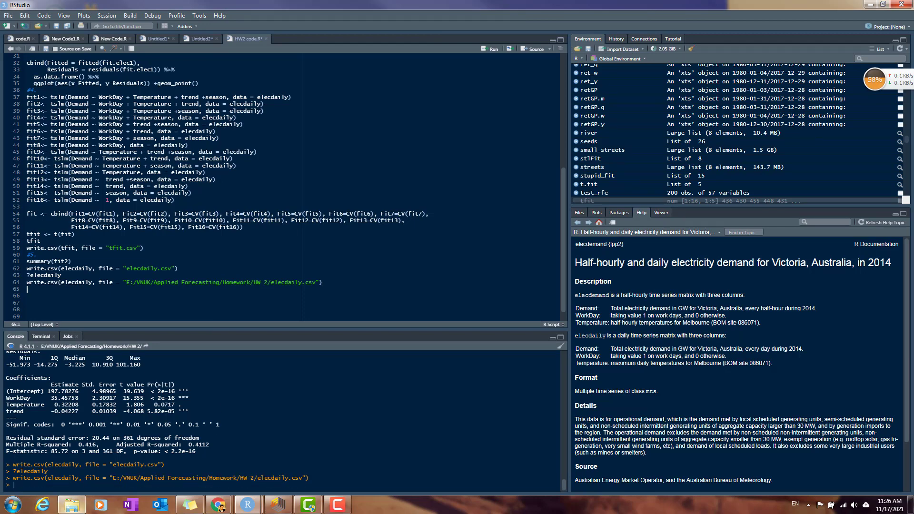
left_click(71, 504)
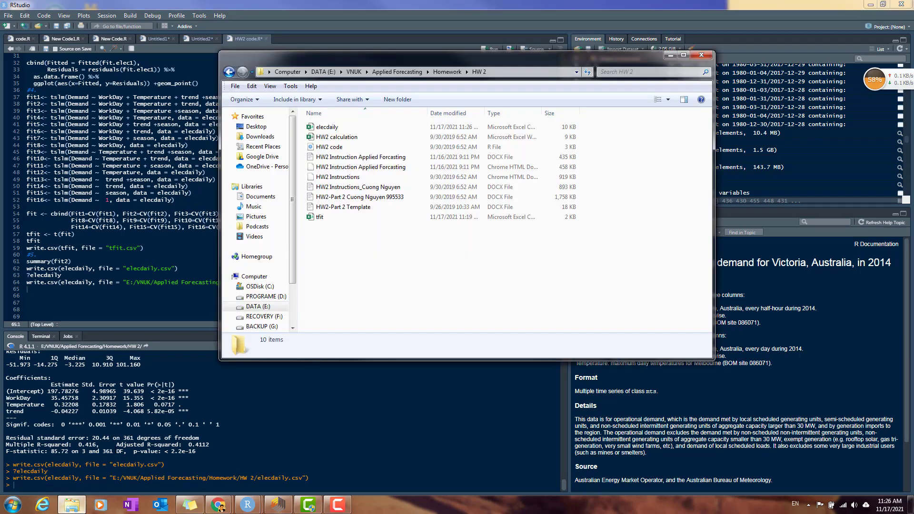
double_click(453, 130)
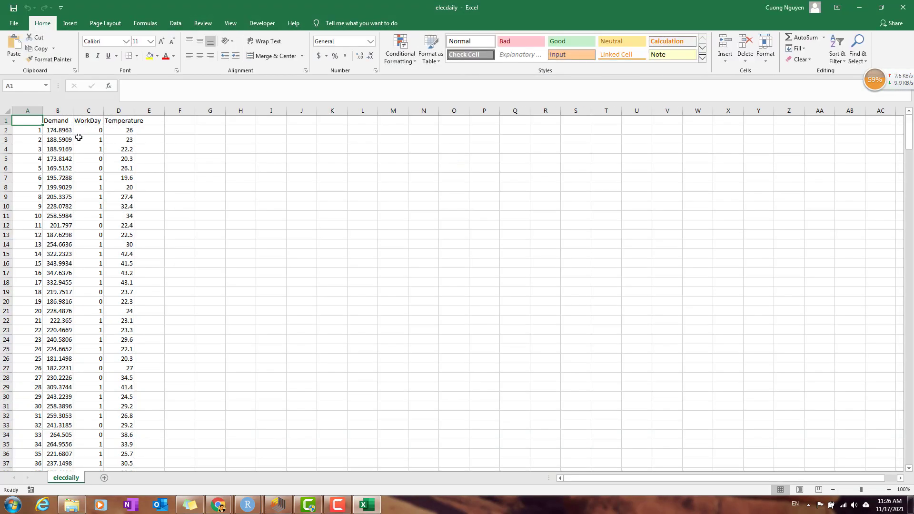
Enter the header "Trend" in cell A1 above the row-number column
left_click(54, 123)
left_click(37, 139)
left_click(40, 120)
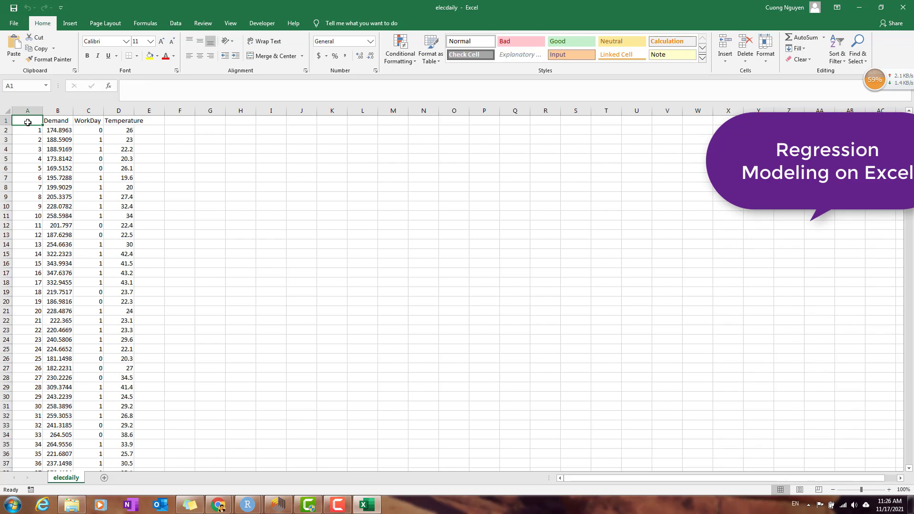
type("Trend")
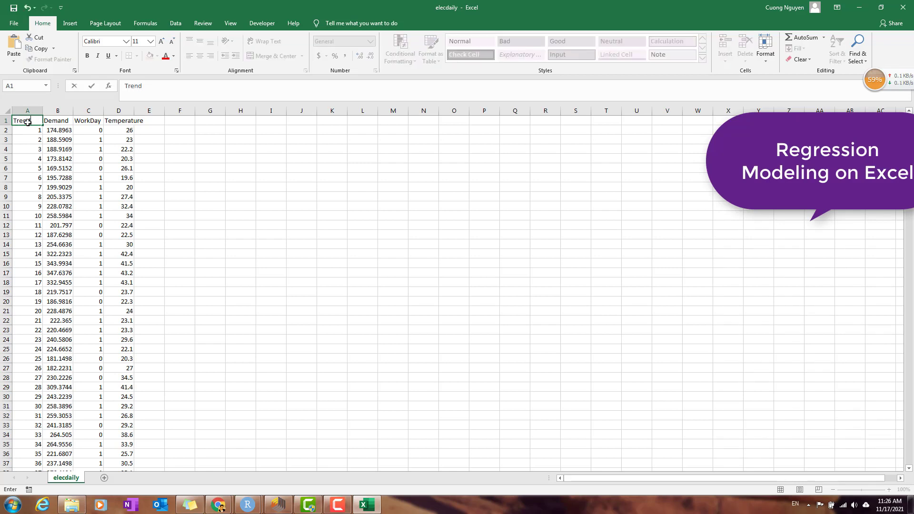
key("Return")
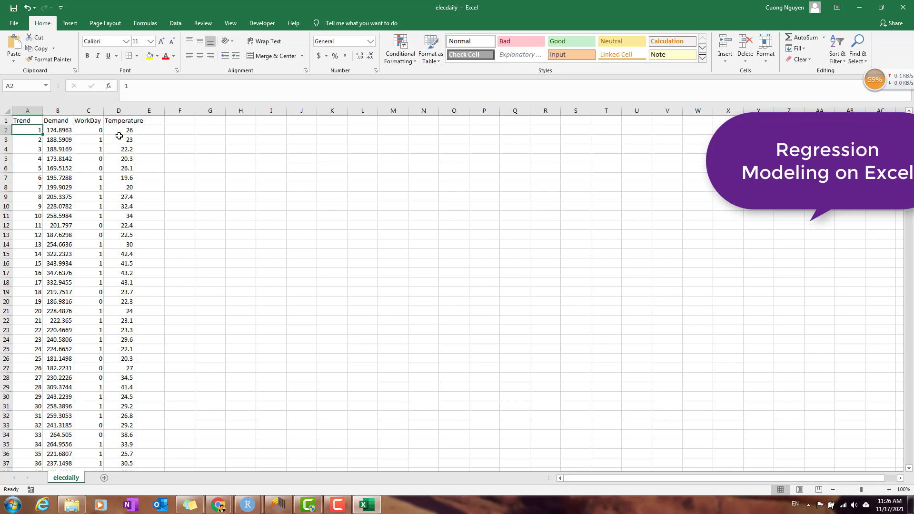
Move the Trend column from column A to directly after the Temperature column
key("ctrl+Down")
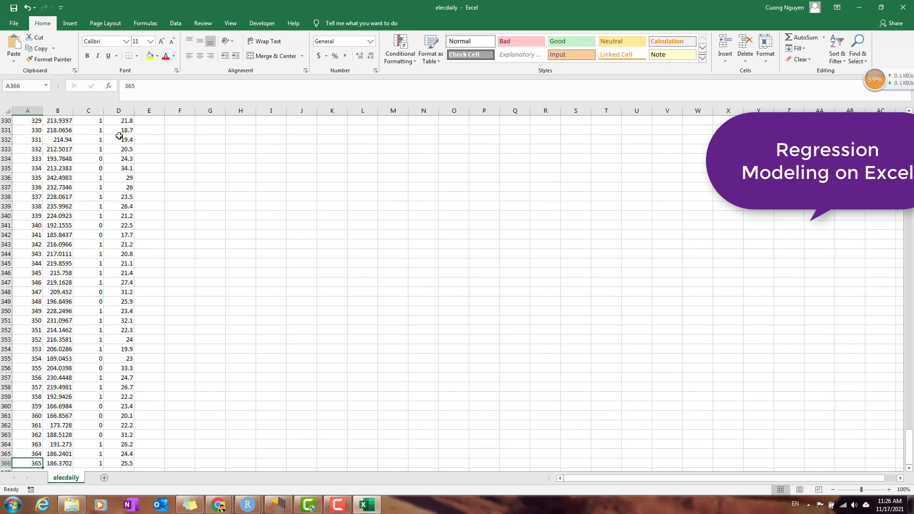
key("ctrl+Up")
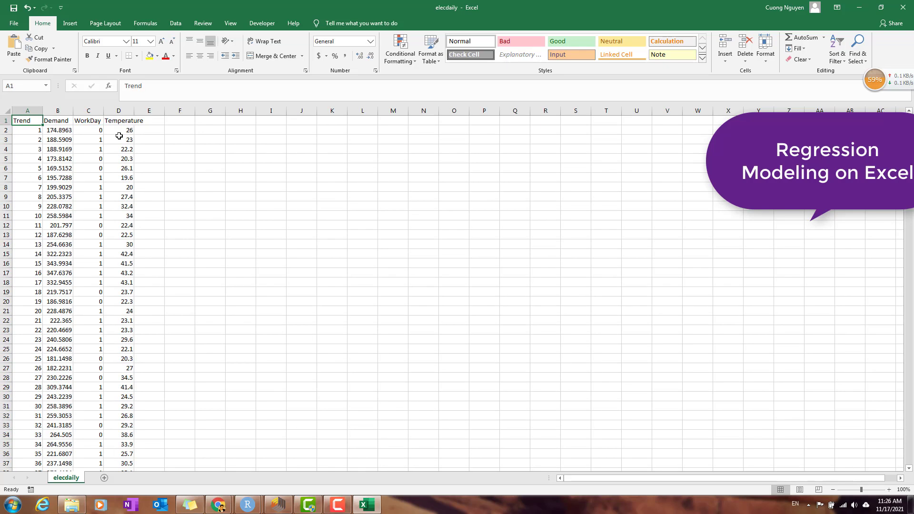
key("Down")
left_click(28, 108)
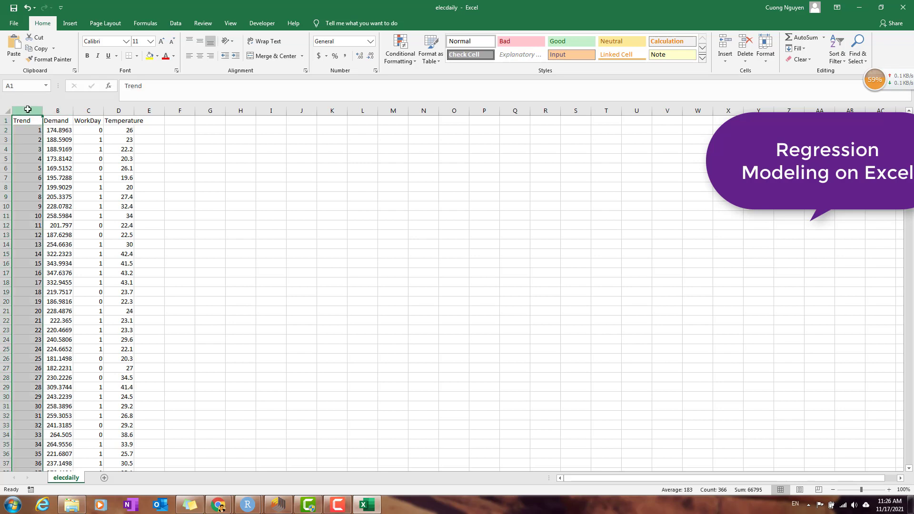
right_click(37, 116)
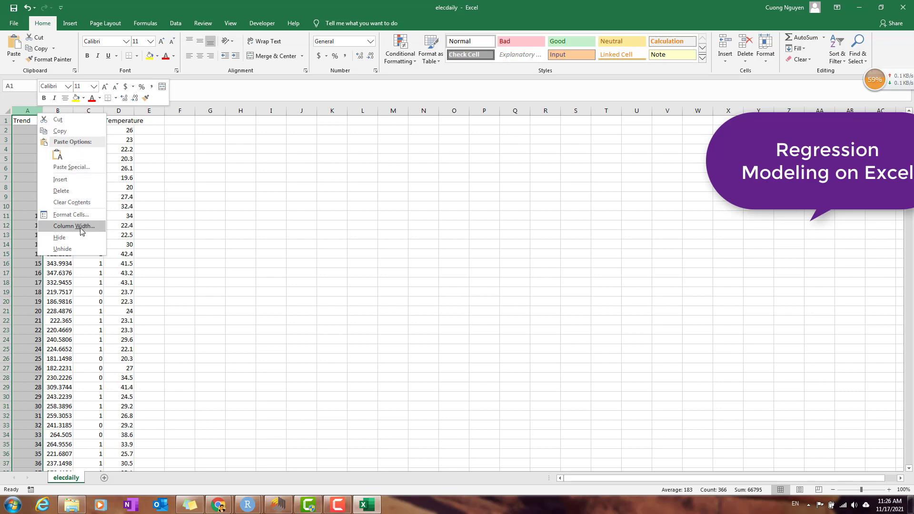
left_click(58, 119)
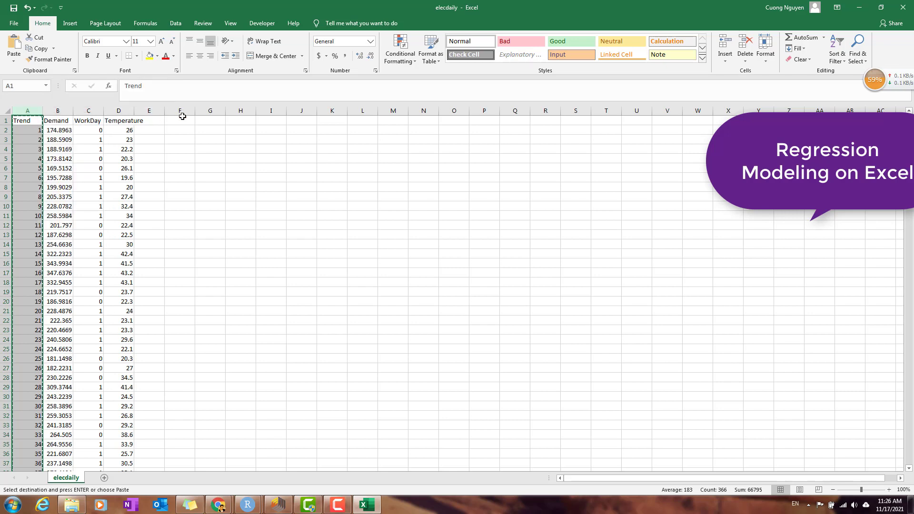
left_click(141, 110)
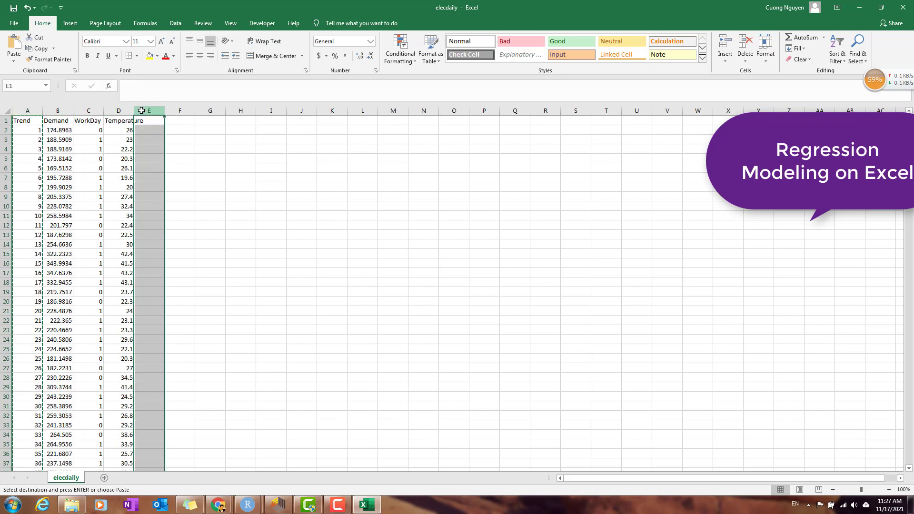
left_click(126, 110)
left_click(147, 110)
right_click(146, 113)
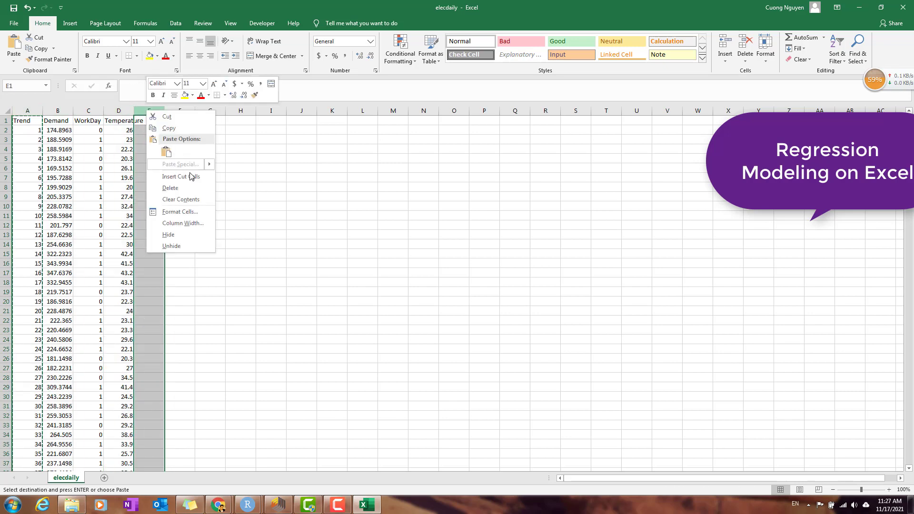
left_click(192, 177)
left_click(190, 165)
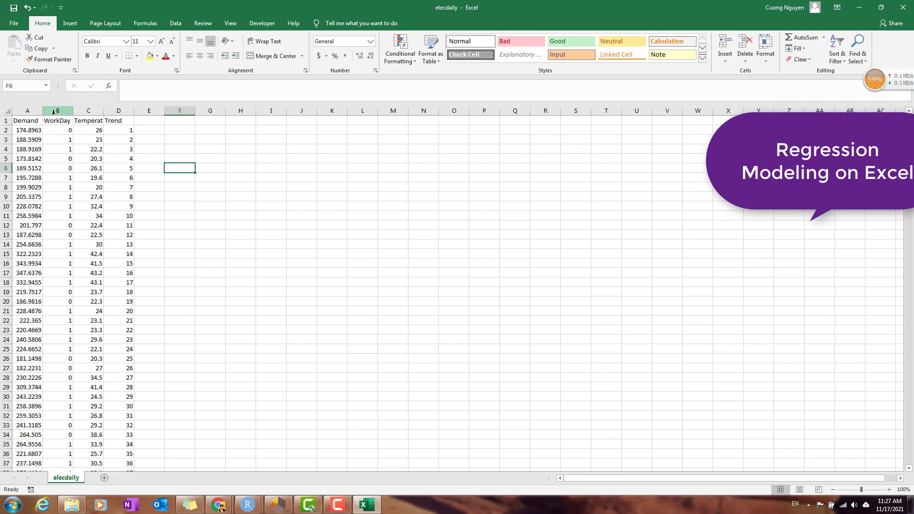
Enter the regression model "Demand = B0 + B1*WorkDay + B2*Temperature + B3*Trend" in cell F2
left_click_drag(57, 111, 119, 110)
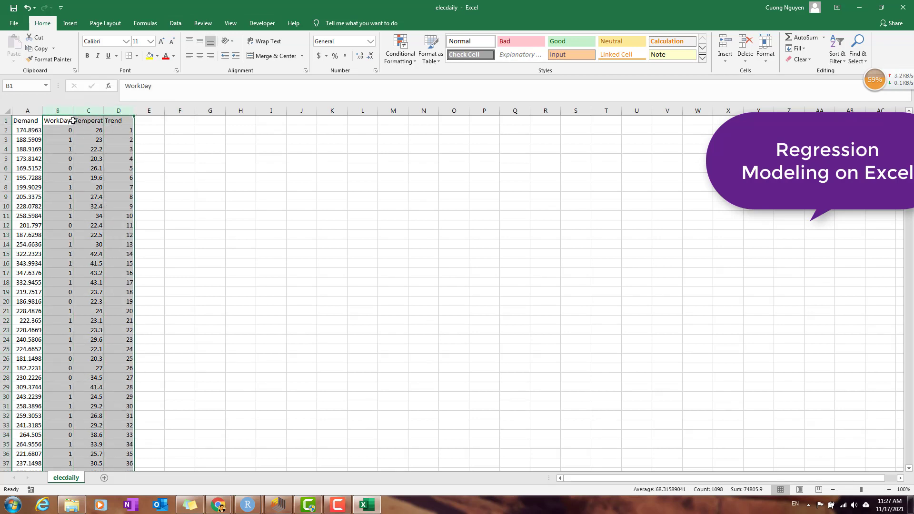
left_click(188, 129)
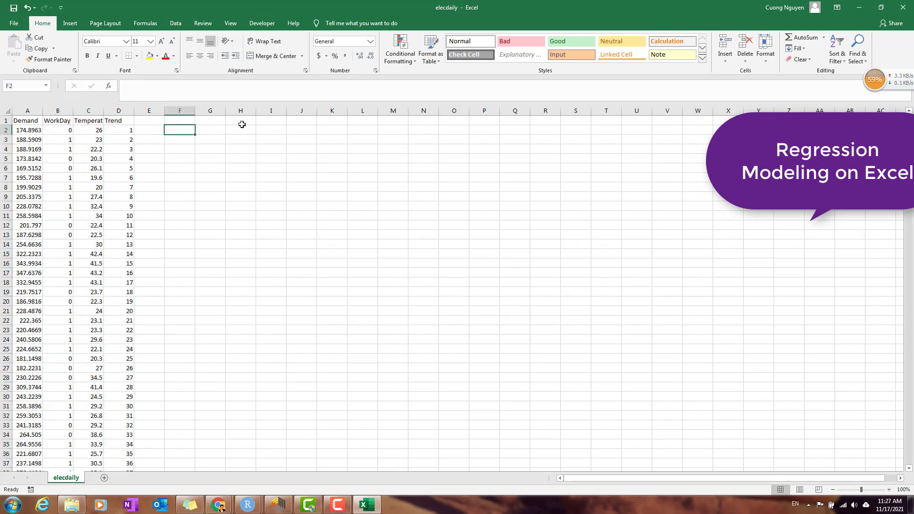
type("Demand")
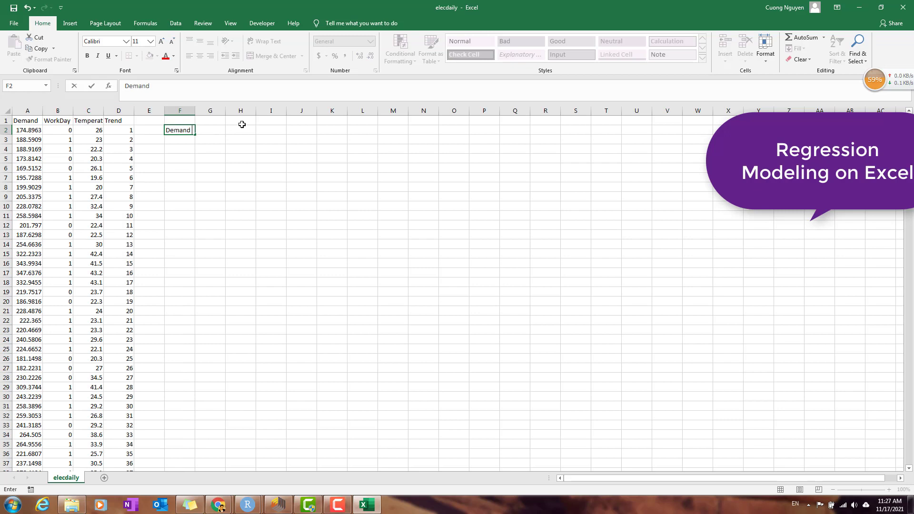
type(" = B0")
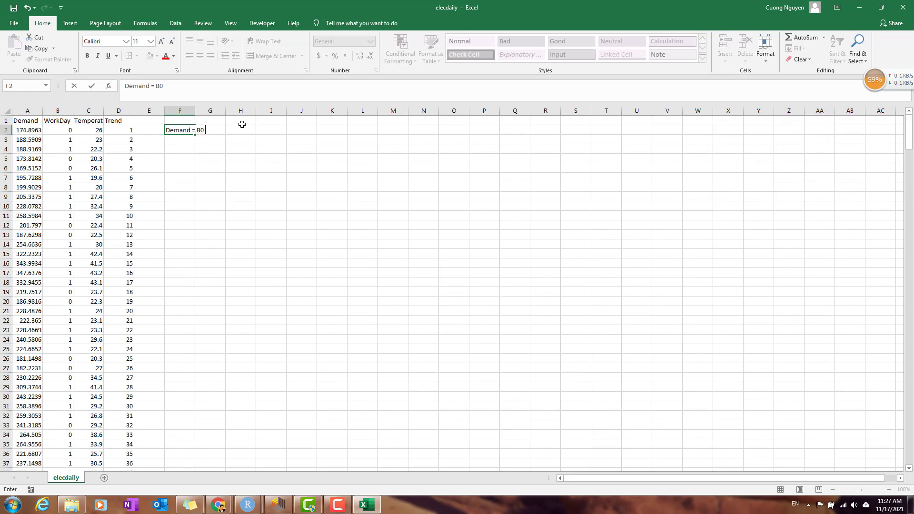
type(" + B1*WorkDay + B2*")
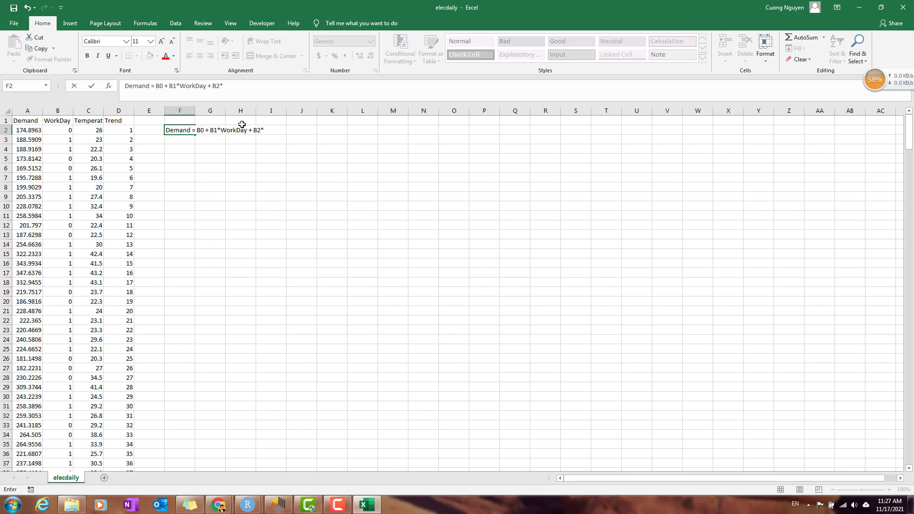
type("Temperature + B3*")
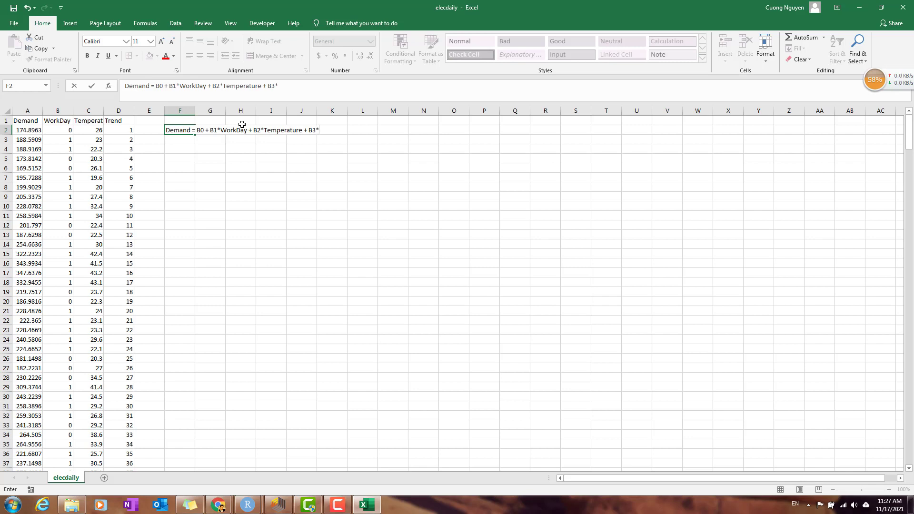
type("Trend")
key("Return")
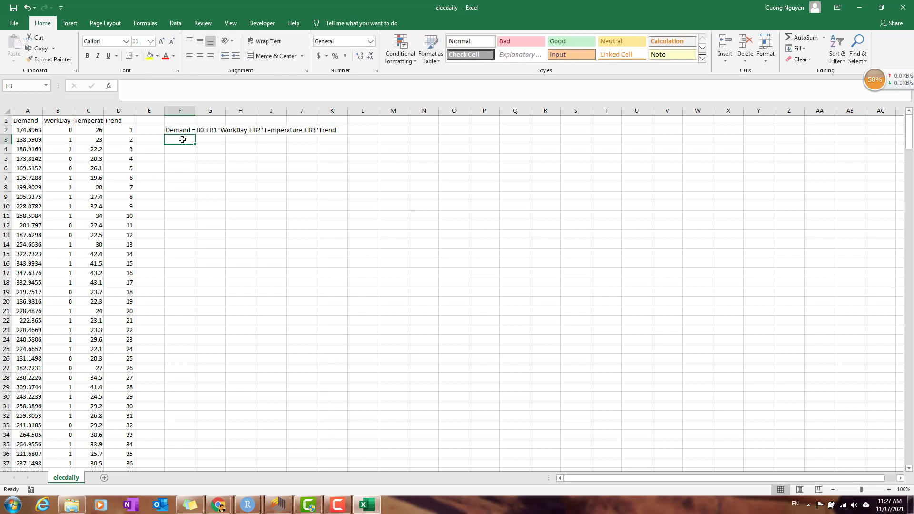
Review the Demand column as the dependent variable and the WorkDay, Temperature and Trend columns as the predictors
left_click(65, 109)
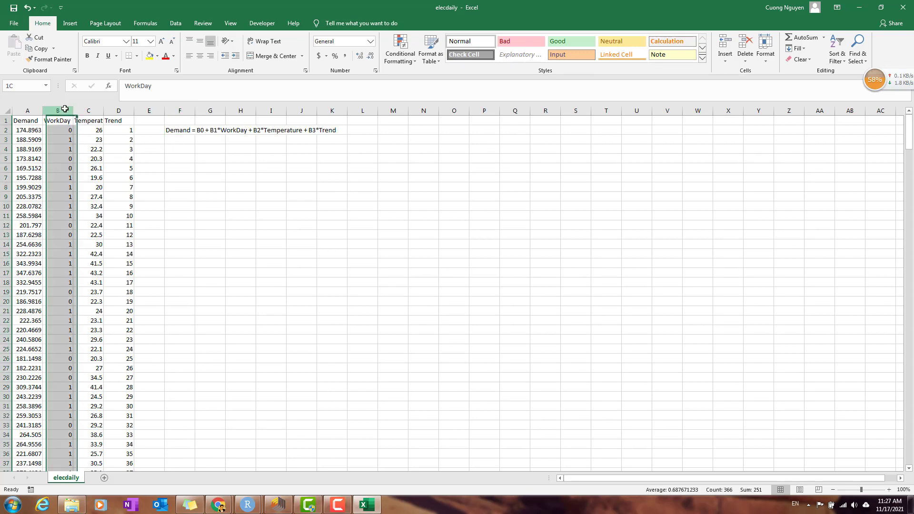
left_click_drag(65, 109, 119, 111)
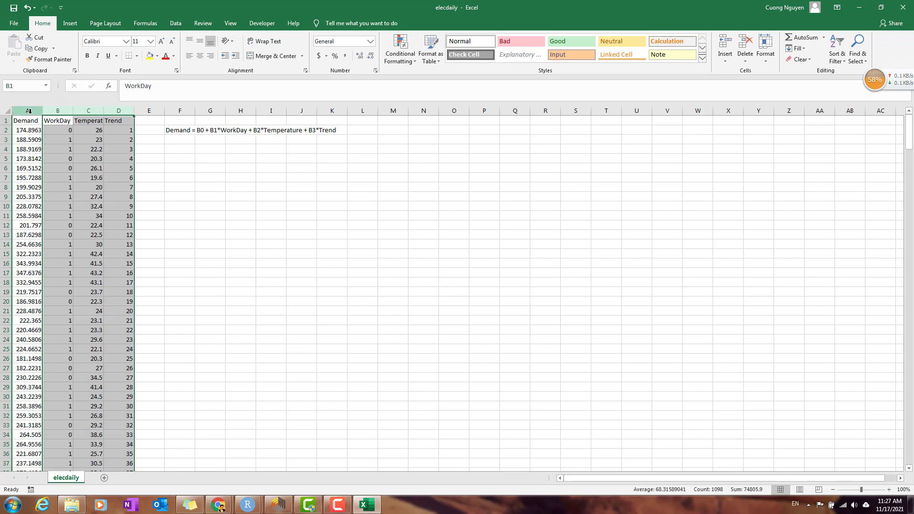
left_click(127, 179)
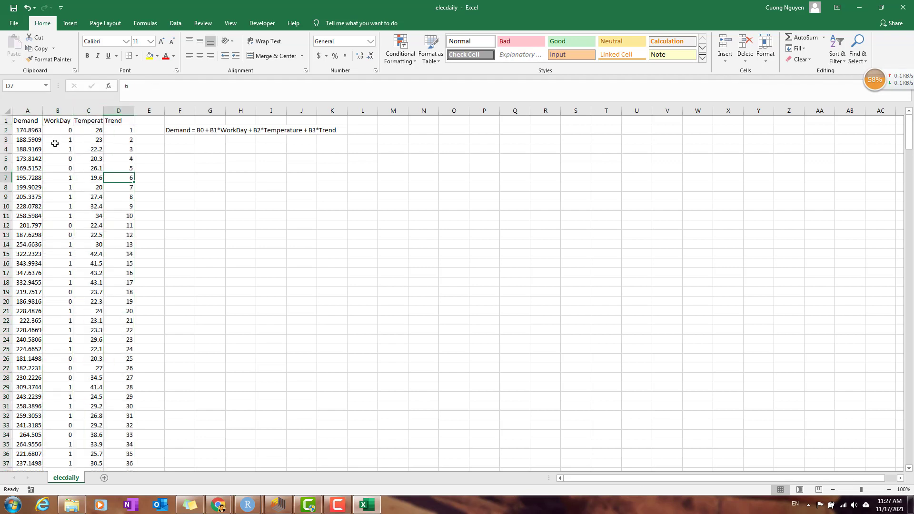
left_click(27, 111)
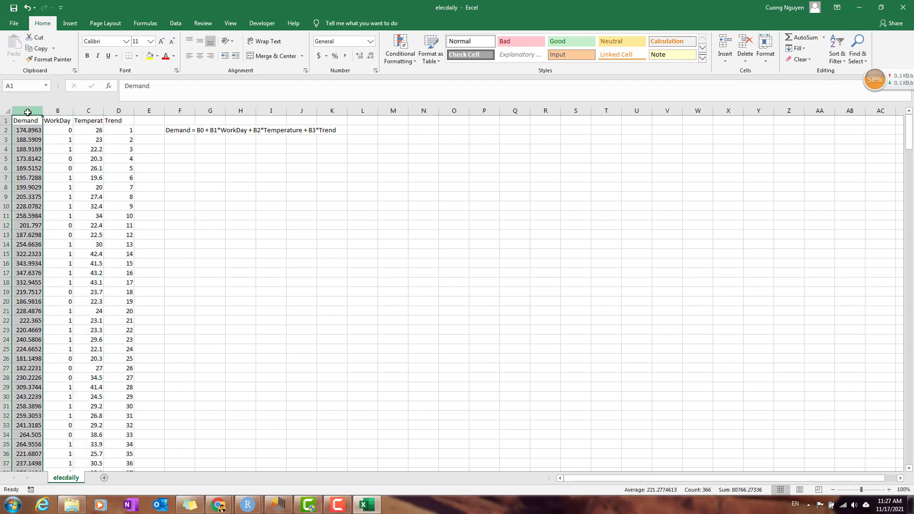
left_click_drag(57, 111, 117, 109)
left_click(257, 175)
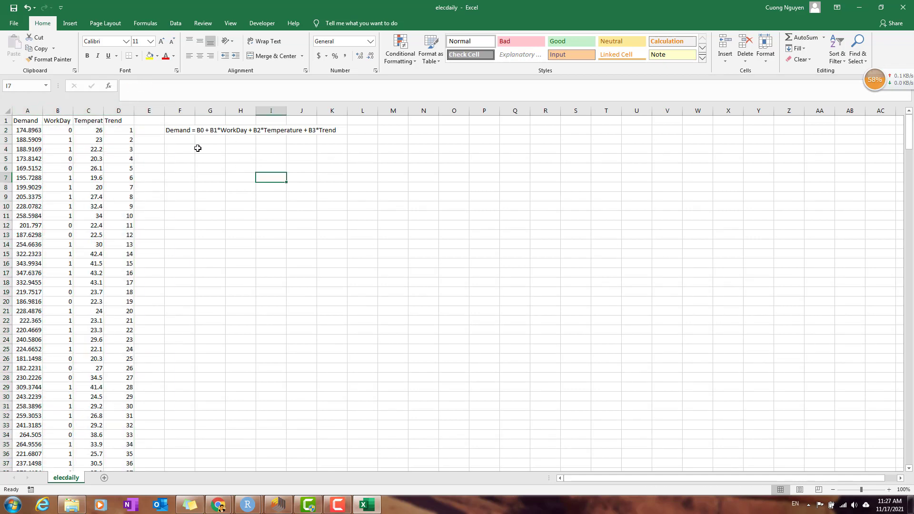
left_click(198, 148)
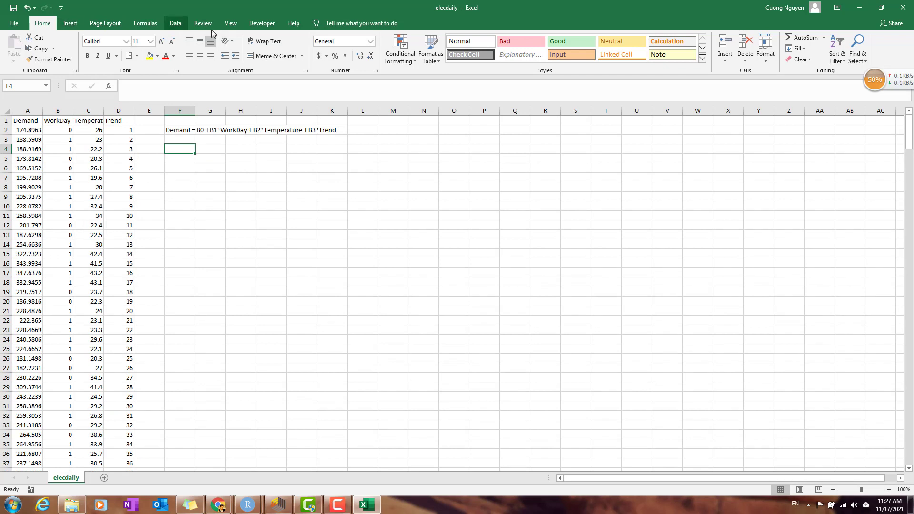
Enable the Analysis ToolPak, Analysis ToolPak - VBA and Solver Add-in among the available Excel add-ins
left_click(174, 25)
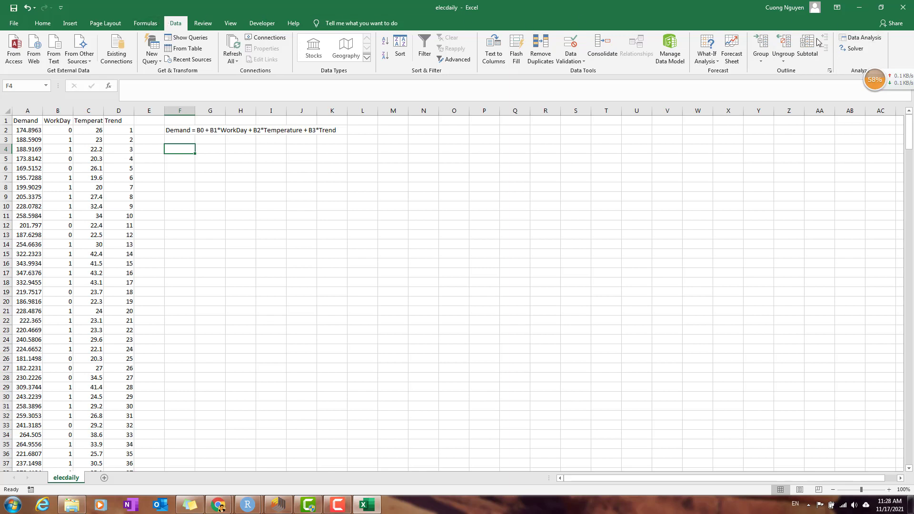
left_click(14, 23)
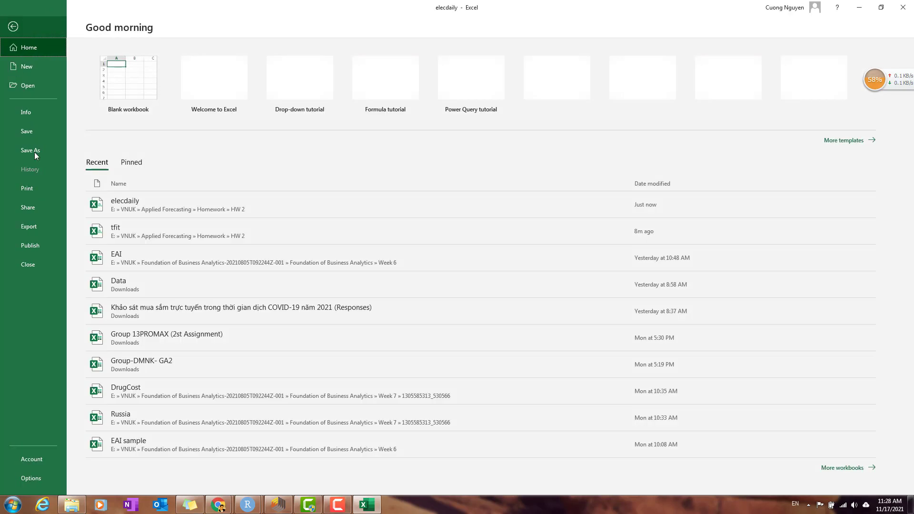
left_click(30, 478)
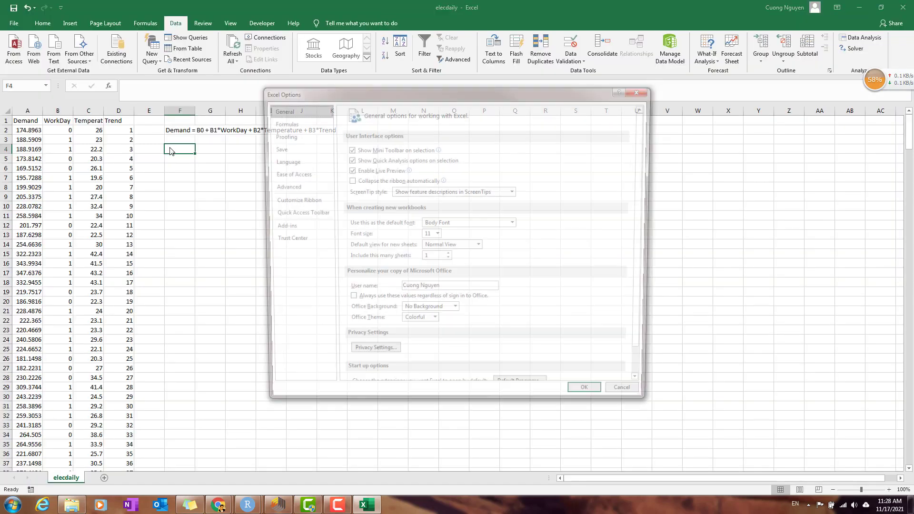
left_click(292, 226)
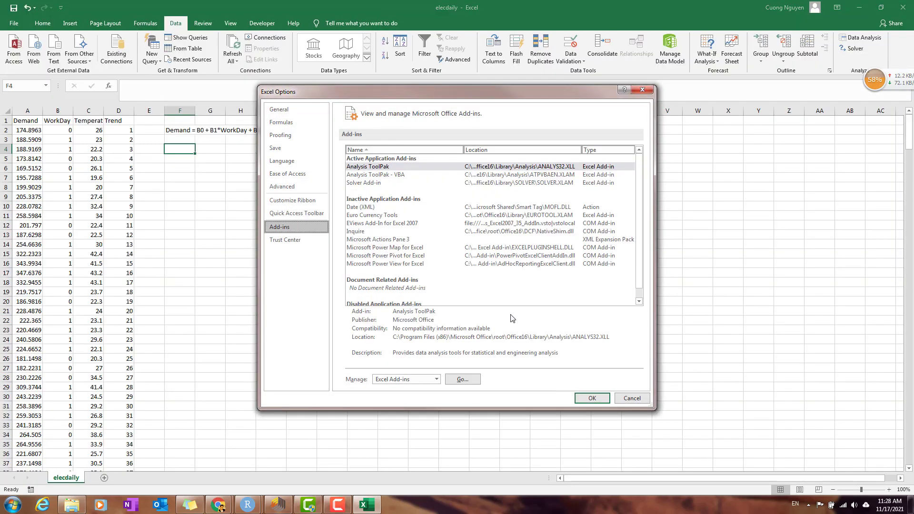
left_click(462, 379)
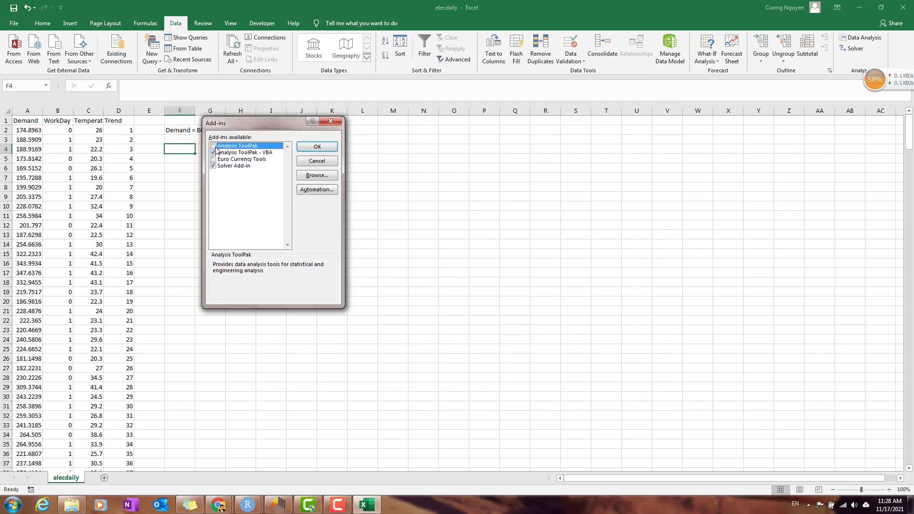
left_click(214, 153)
left_click(214, 165)
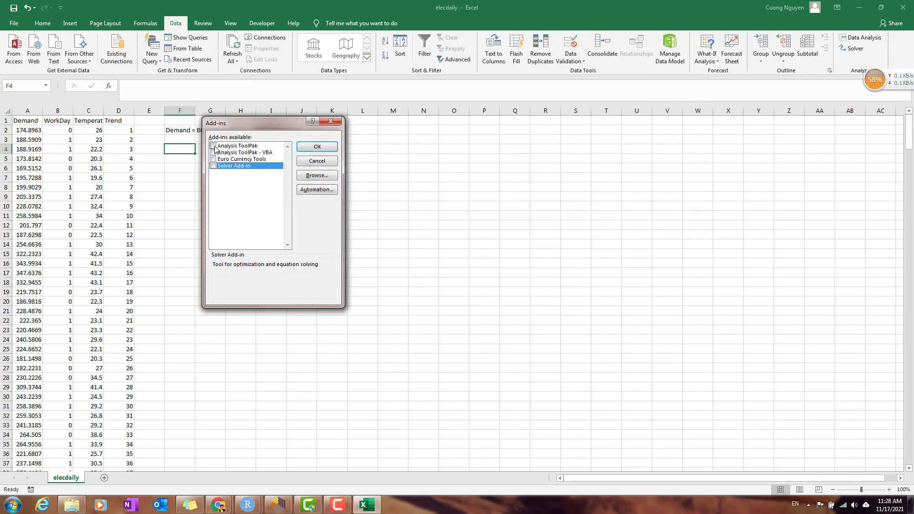
left_click(213, 146)
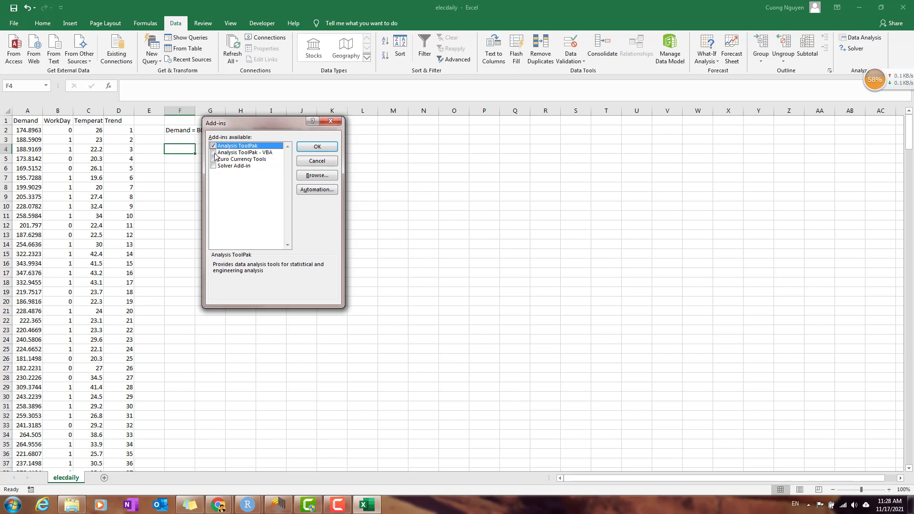
left_click(213, 153)
left_click(214, 166)
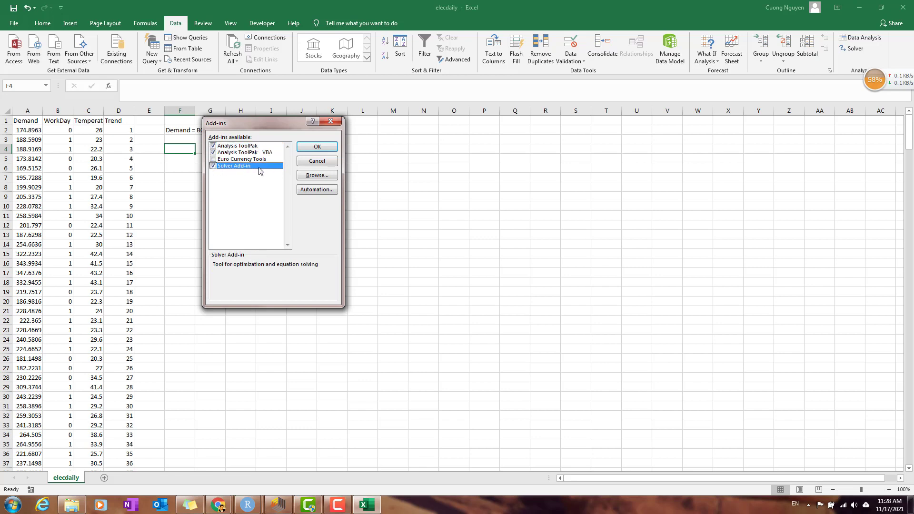
left_click(326, 150)
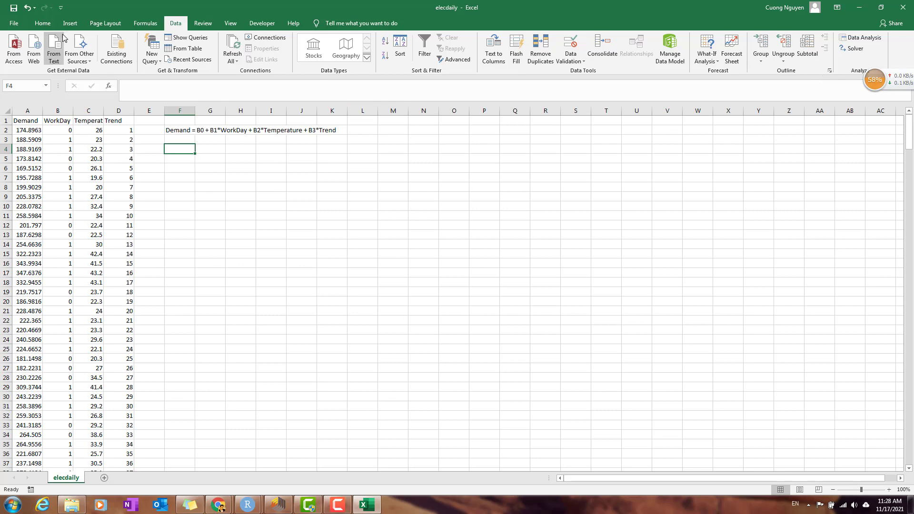
Start the Regression data analysis tool and set its Y input range to the Demand data in $A$1:$A$366
left_click(43, 23)
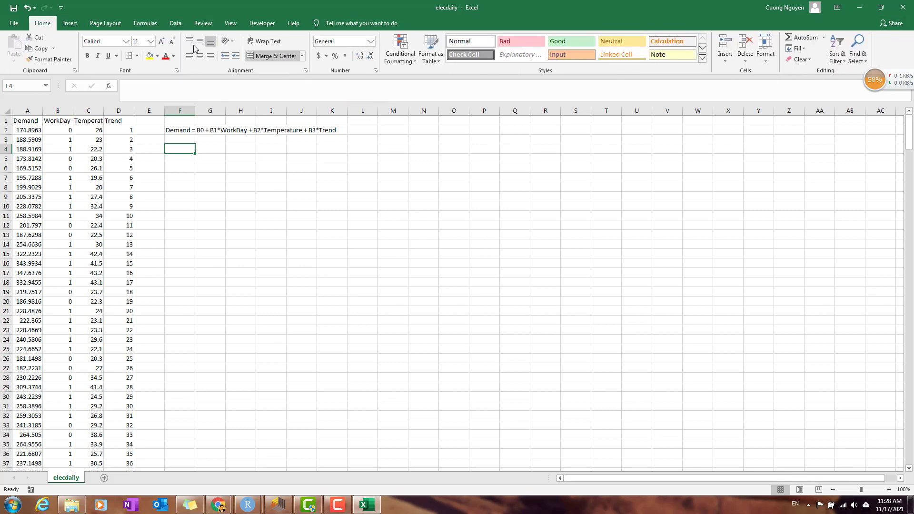
left_click(175, 23)
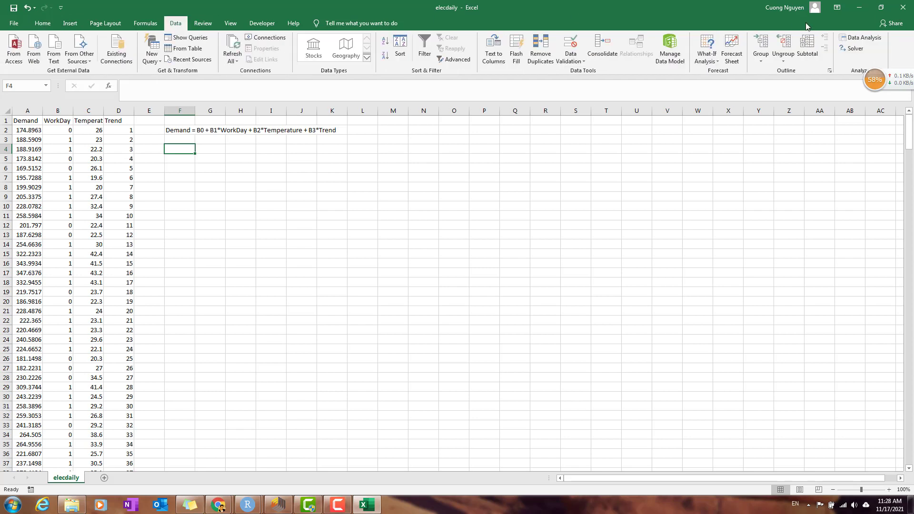
left_click(854, 41)
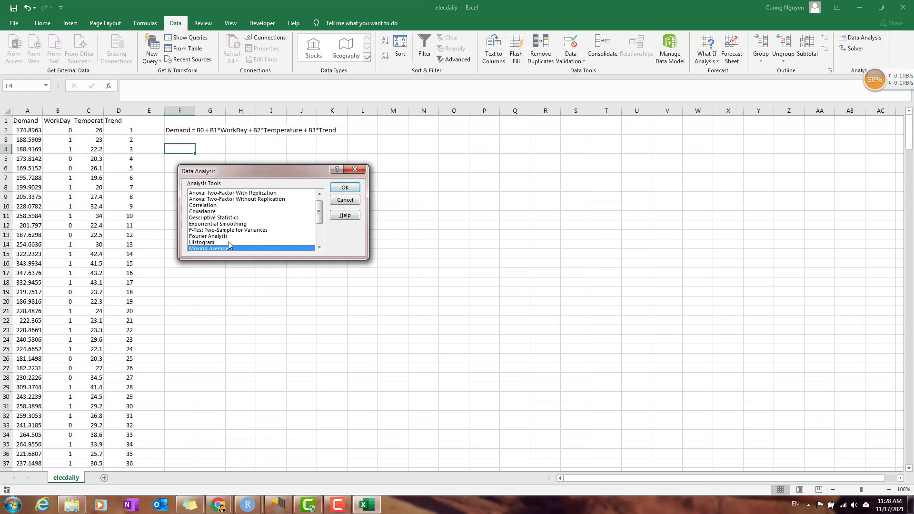
scroll(214, 224, "down", 3)
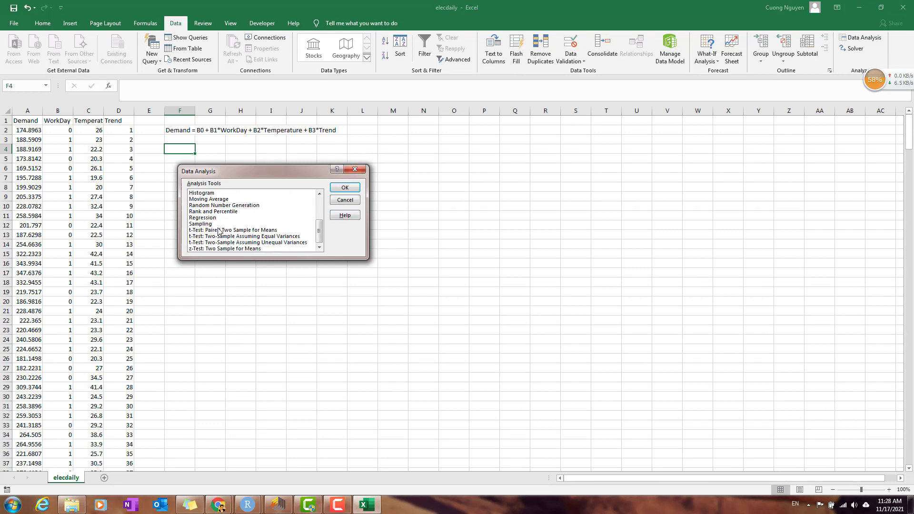
left_click(207, 219)
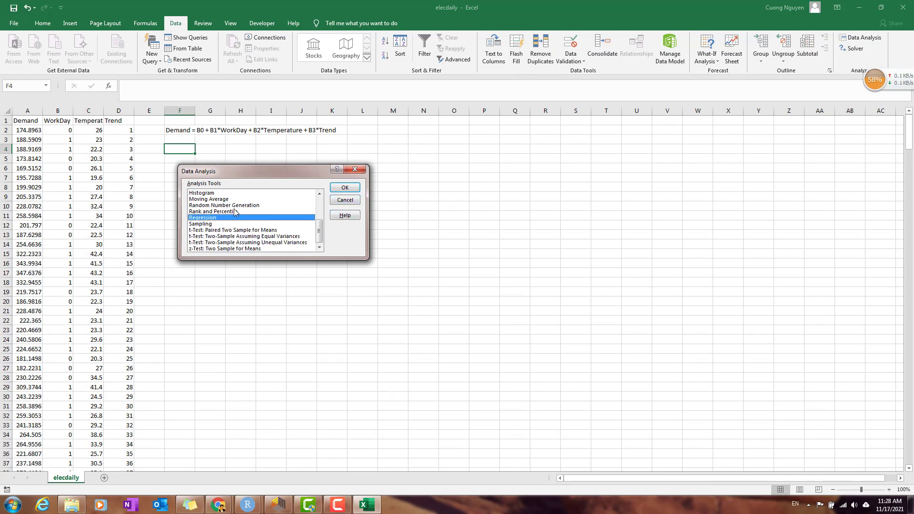
left_click(352, 188)
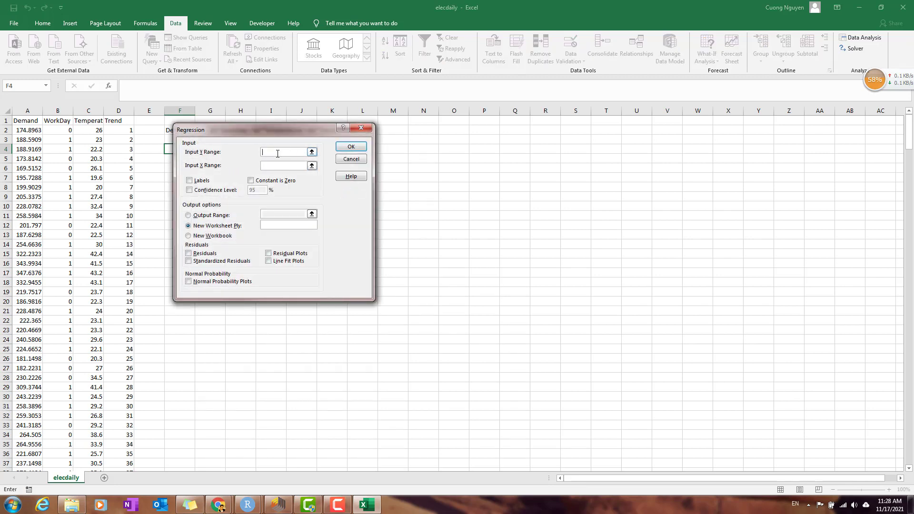
left_click(27, 118)
key("ctrl+shift+Down")
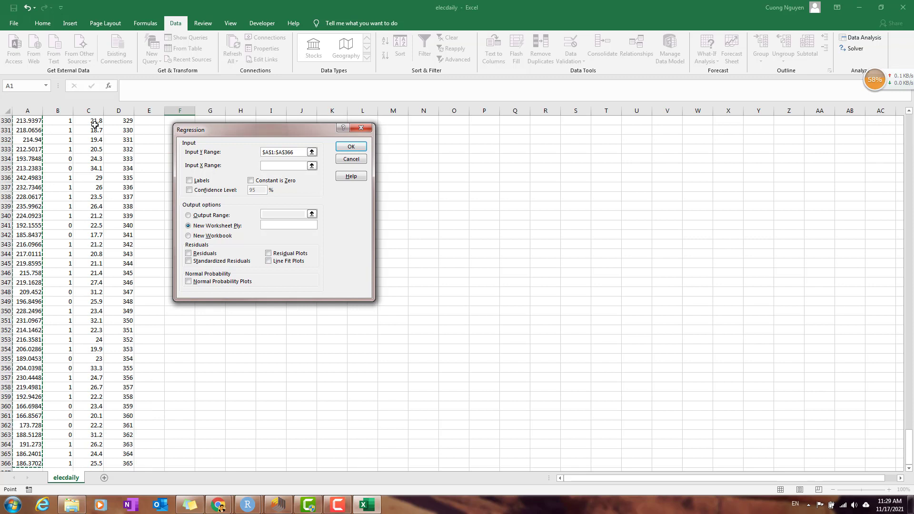
Set the regression's X input range to the WorkDay, Temperature and Trend data in $B$1:$D$366
scroll(171, 188, "up", 8)
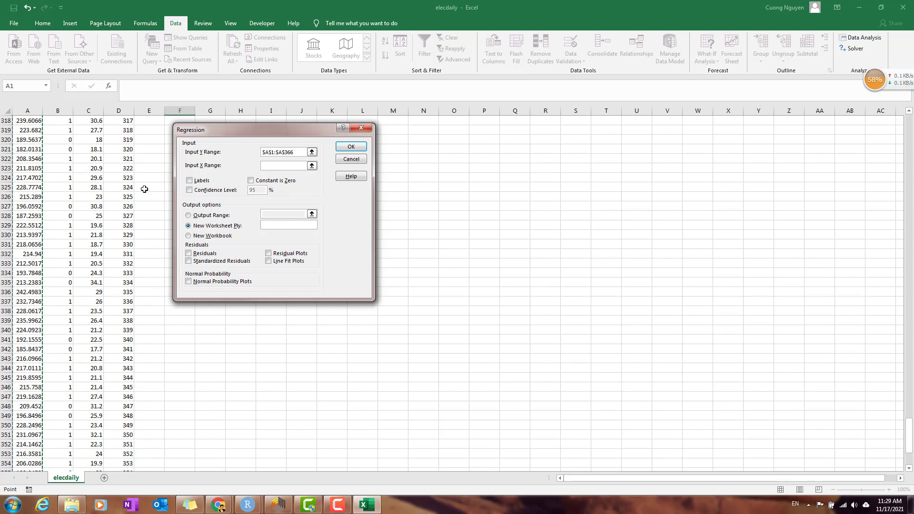
left_click_drag(281, 130, 295, 166)
scroll(91, 206, "up", 20)
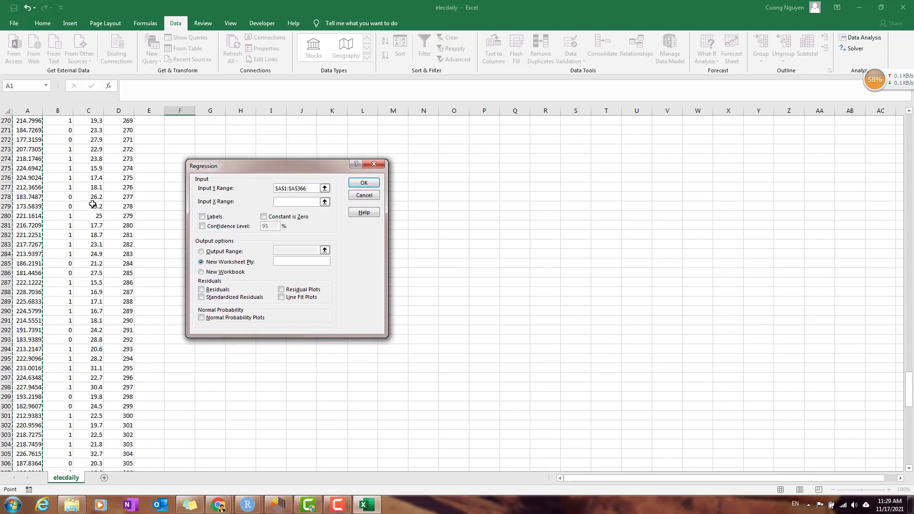
scroll(90, 206, "up", 20)
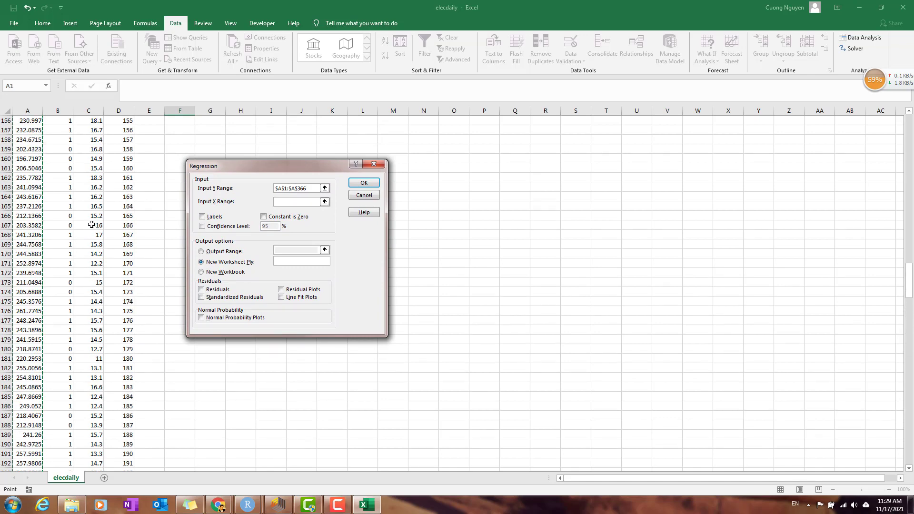
left_click_drag(909, 223, 909, 127)
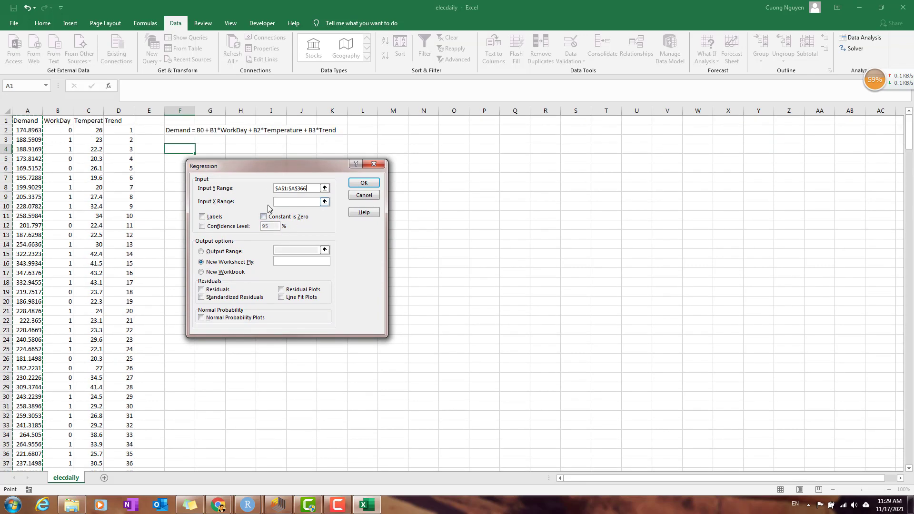
key("Tab")
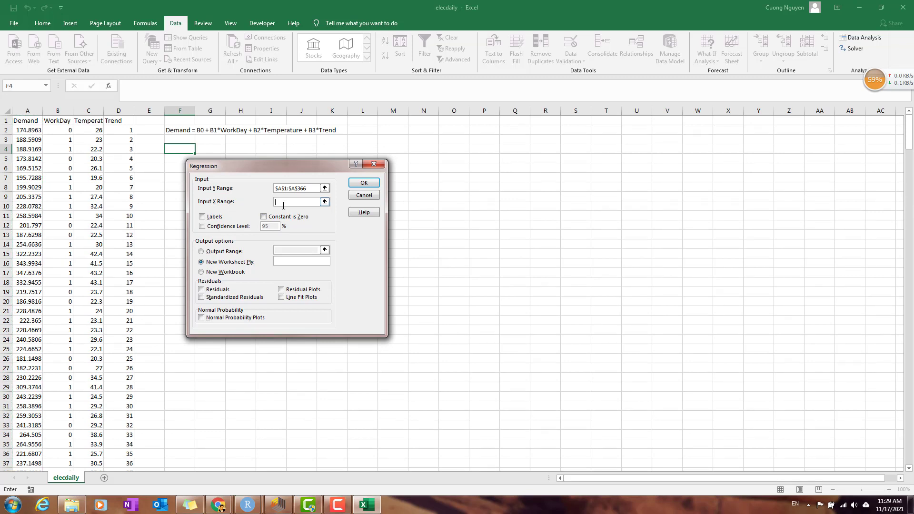
left_click(62, 119)
key("shift+Right")
key("shift+Right")
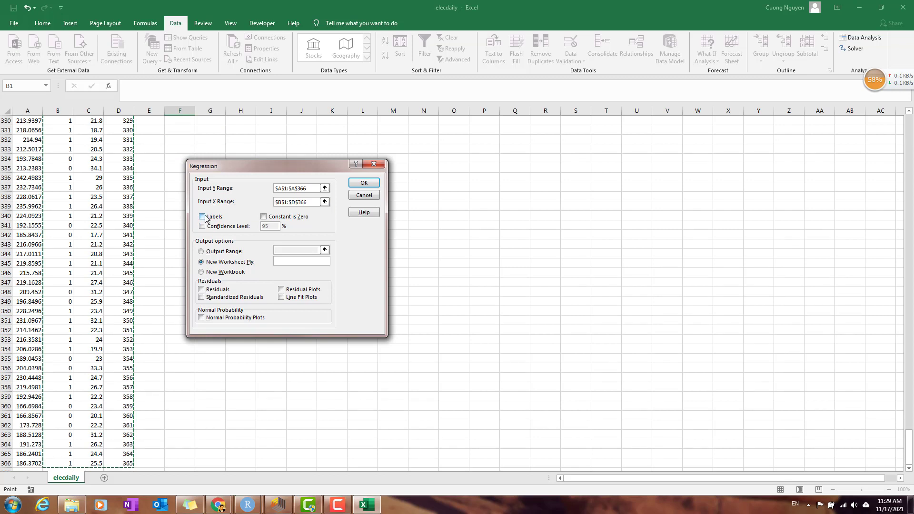
Mark the regression's input ranges as including labels and set the output range to $F$1
left_click(202, 217)
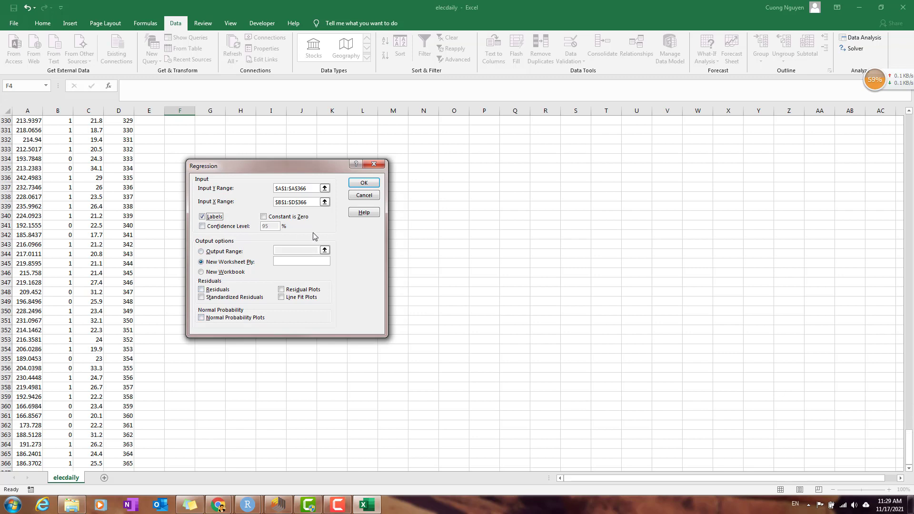
left_click(208, 252)
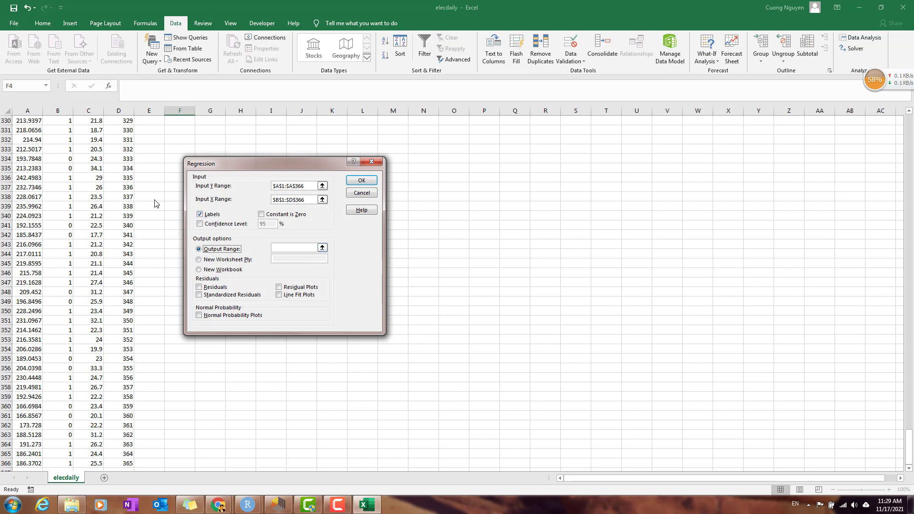
left_click(284, 246)
left_click(178, 251)
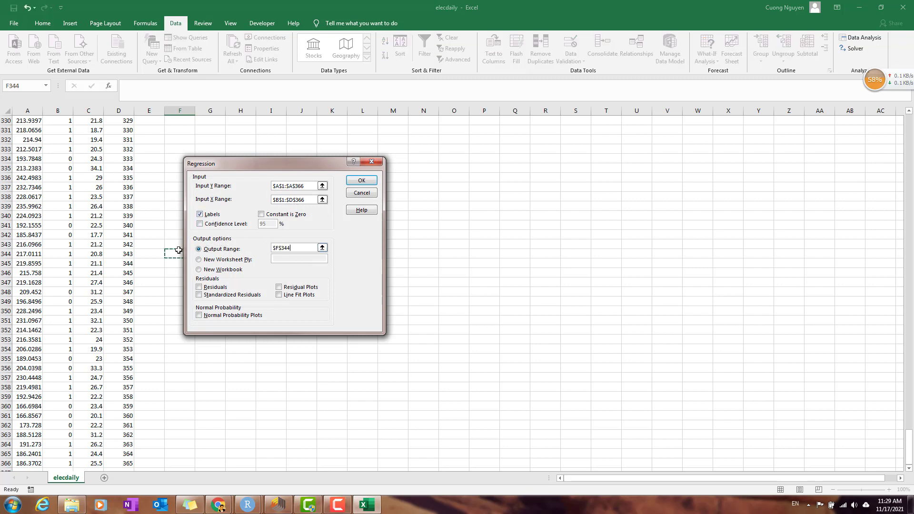
key("BackSpace")
type("1")
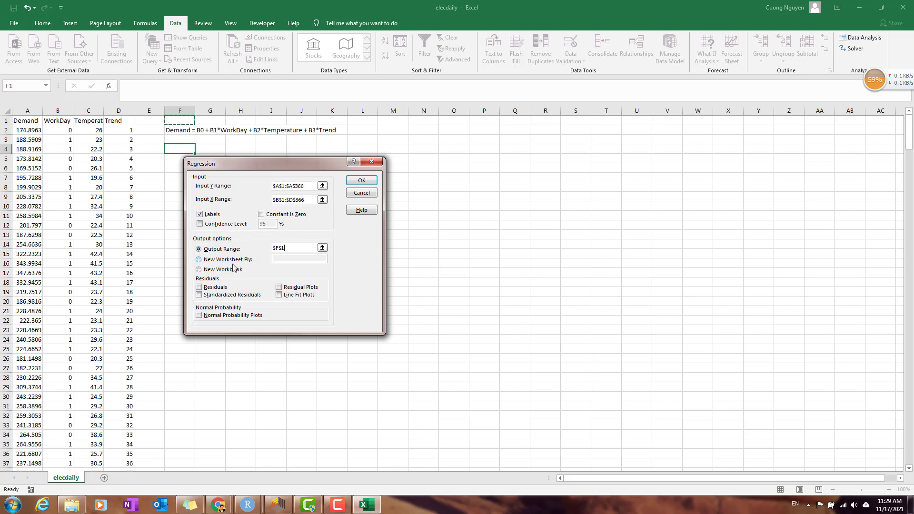
left_click(292, 248)
Run the regression, overwriting the existing data in the output range, and fit column F to its contents
left_click(362, 181)
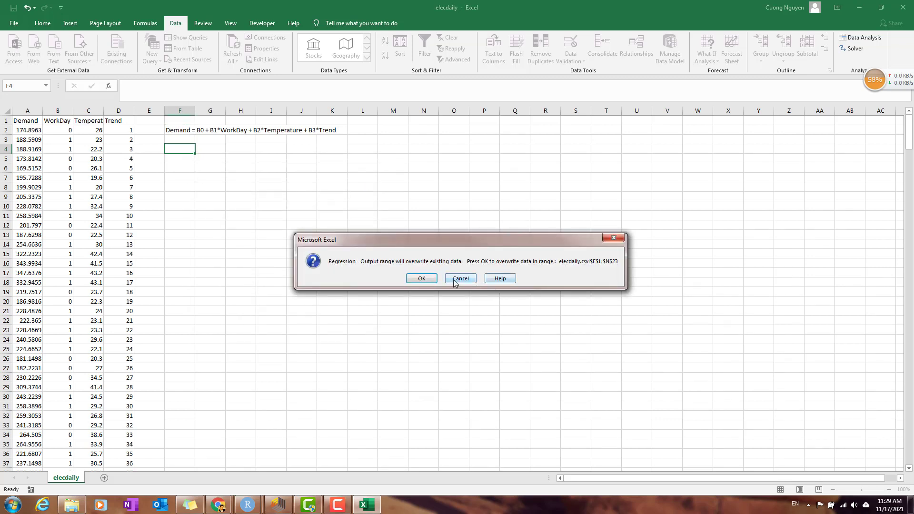
left_click(421, 279)
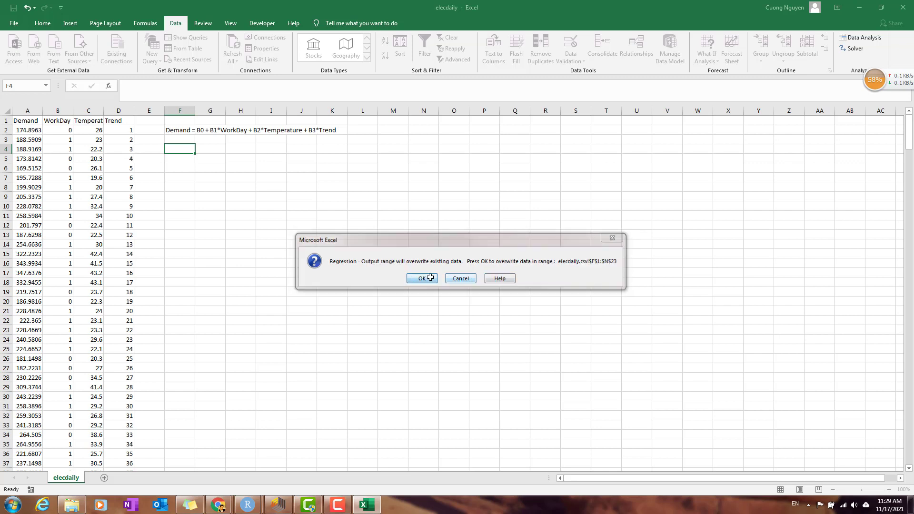
double_click(195, 111)
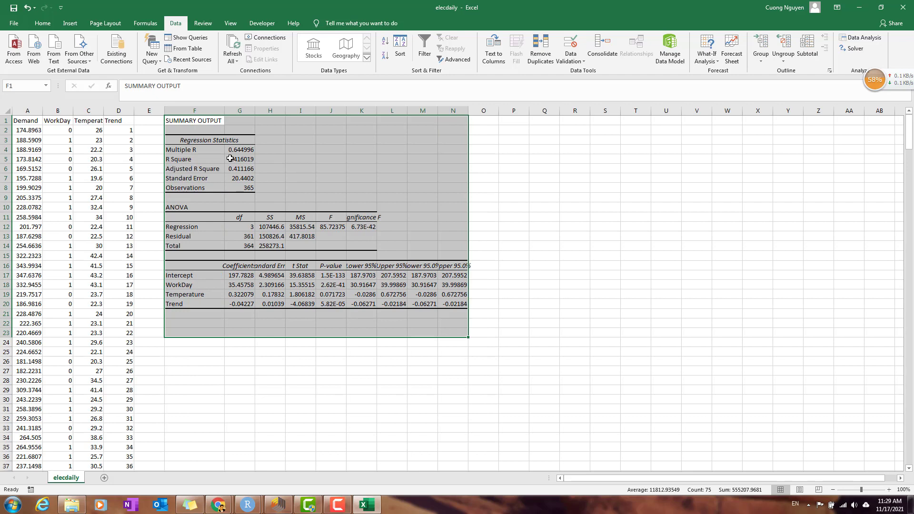
left_click(169, 157)
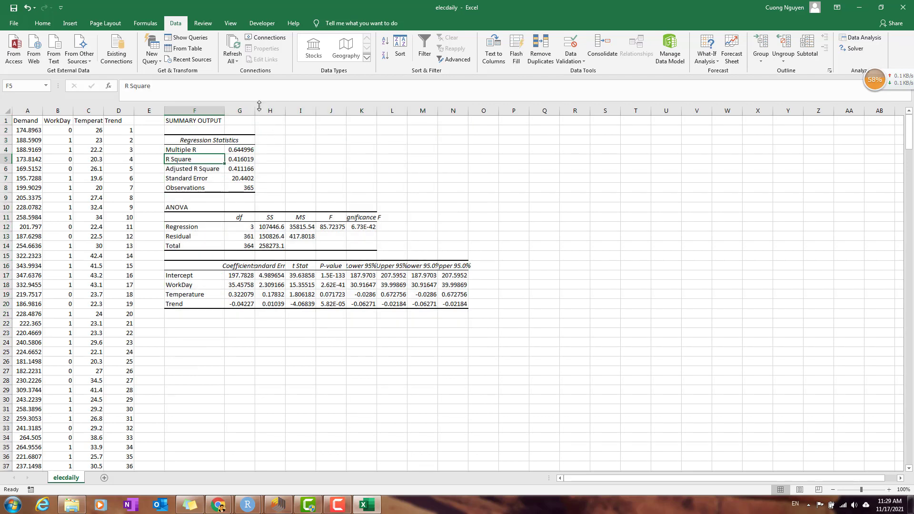
scroll(377, 238, "down", 10)
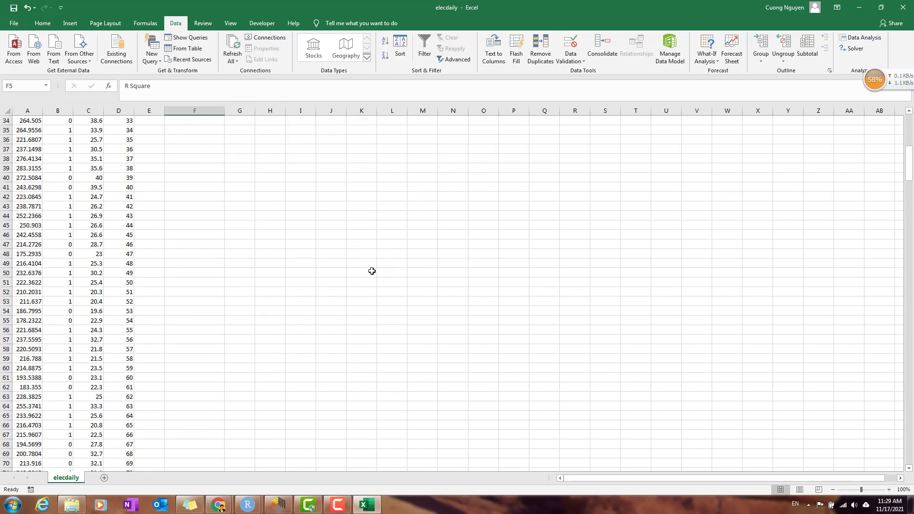
scroll(371, 267, "up", 10)
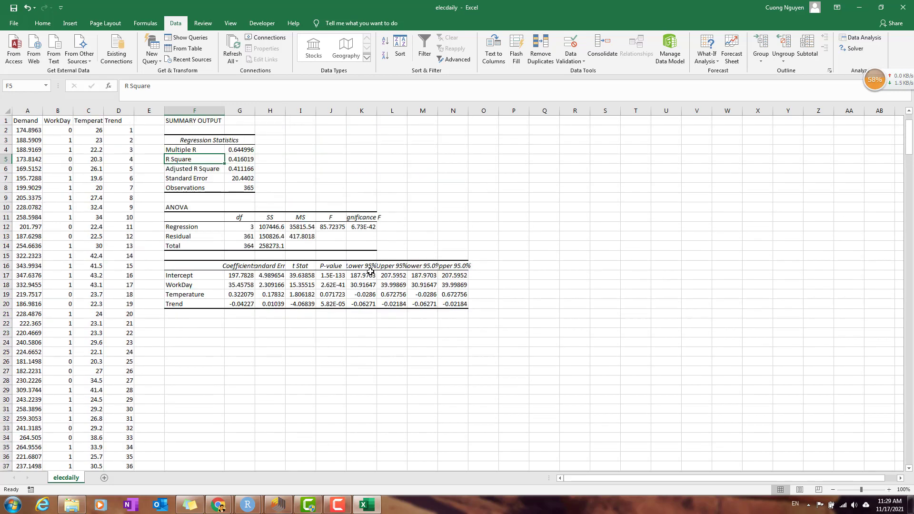
left_click(857, 12)
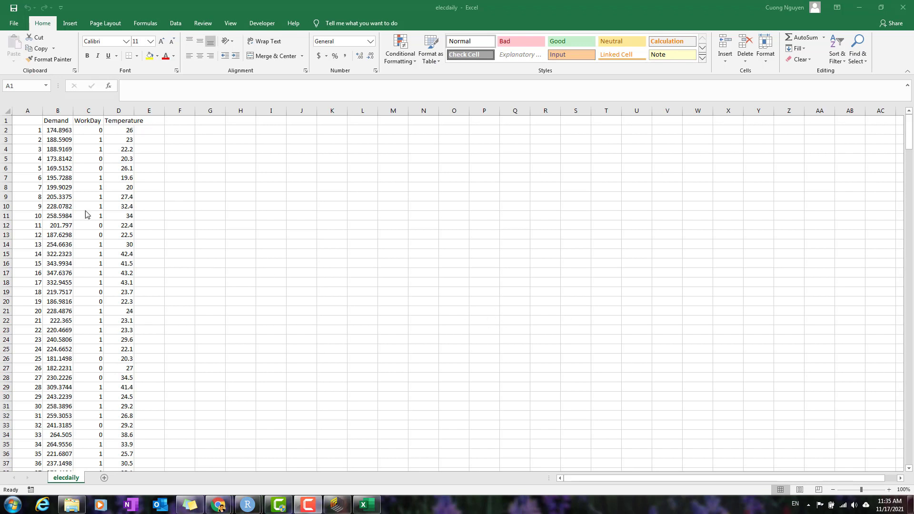
Enter the heading Trend in cell A1 of elecdaily and save the file, keeping the CSV format
left_click(35, 120)
type("Tr")
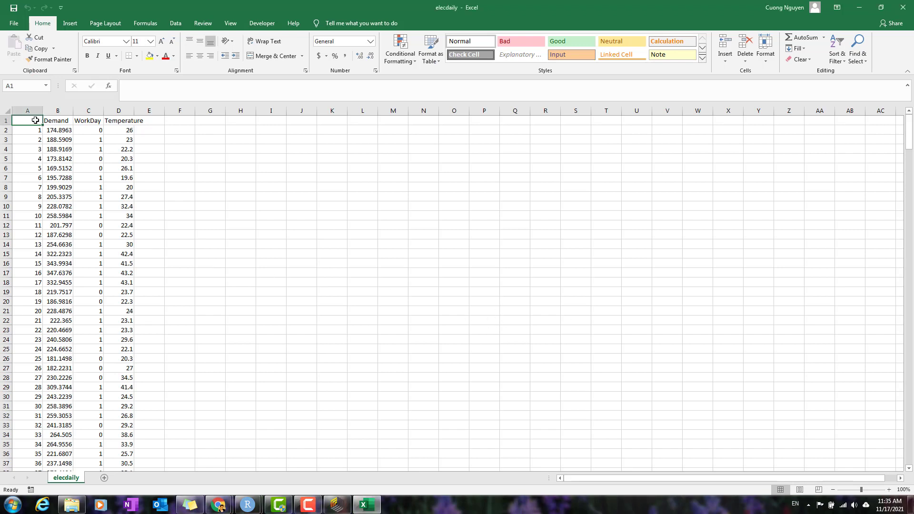
type("end")
key("Return")
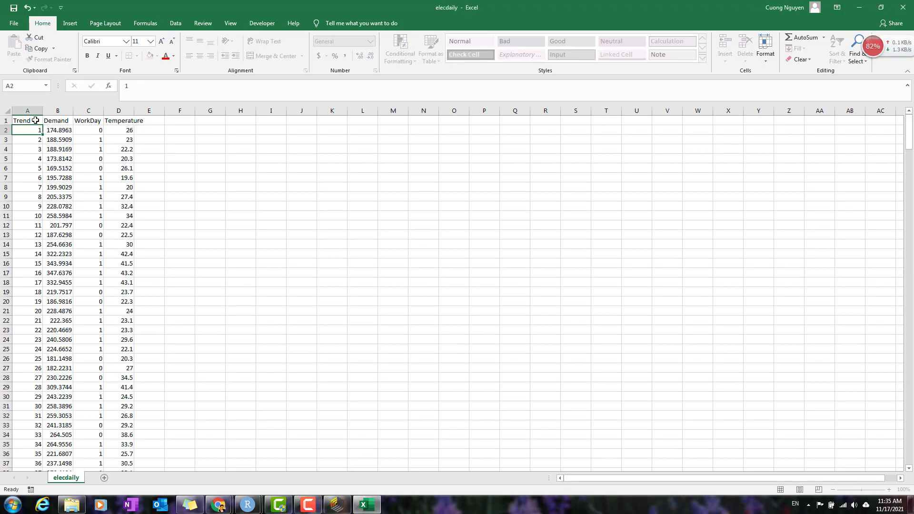
key("ctrl+s")
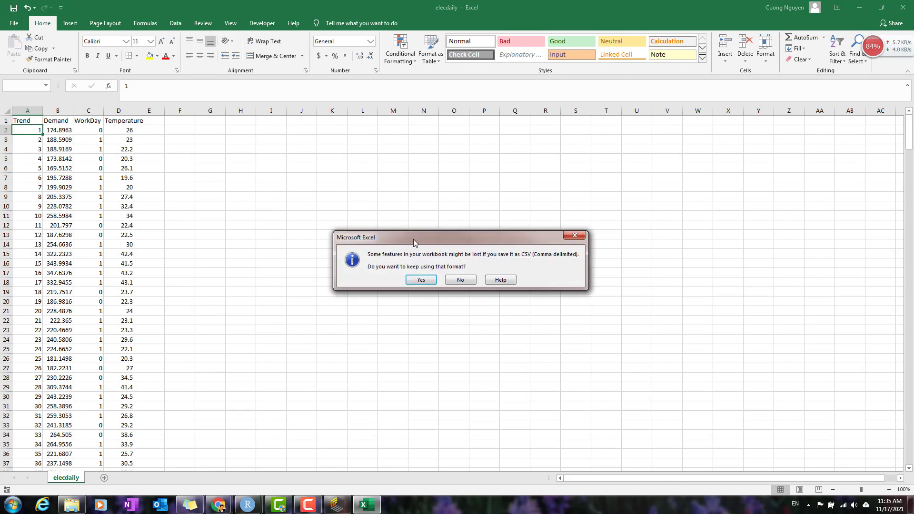
left_click(423, 280)
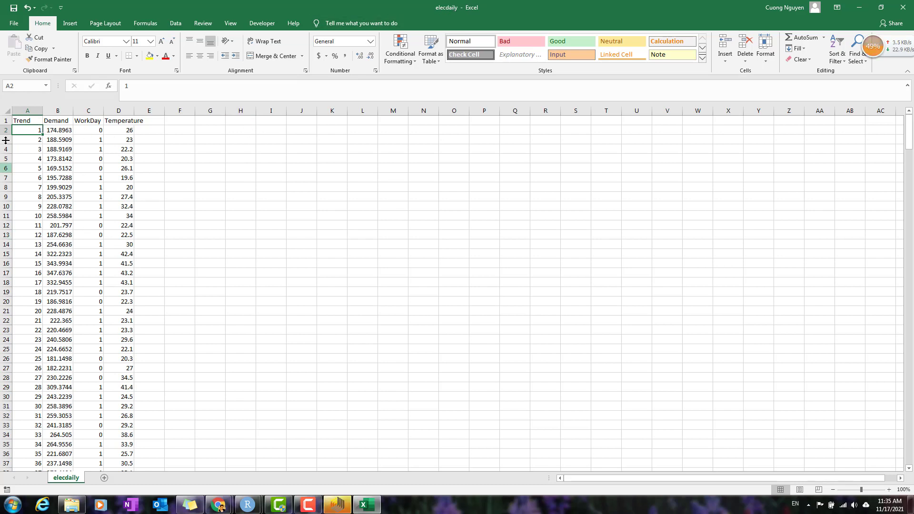
Move the Trend column so that it follows Temperature, leaving Demand as the first column
left_click(29, 122)
key("ctrl+shift+Down")
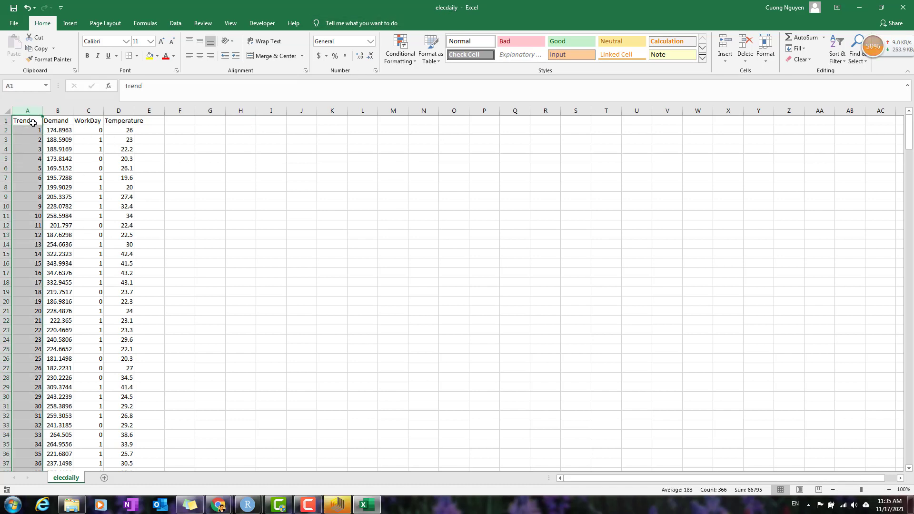
right_click(37, 116)
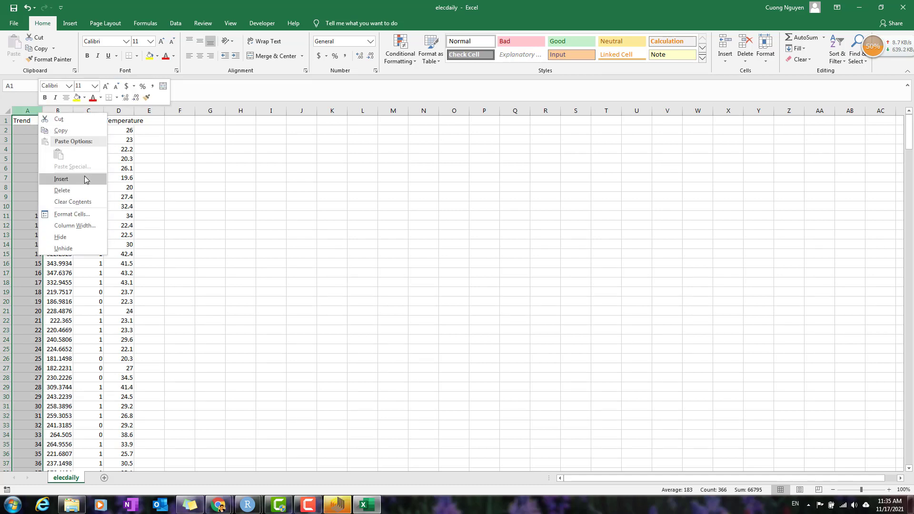
left_click(67, 130)
left_click(148, 120)
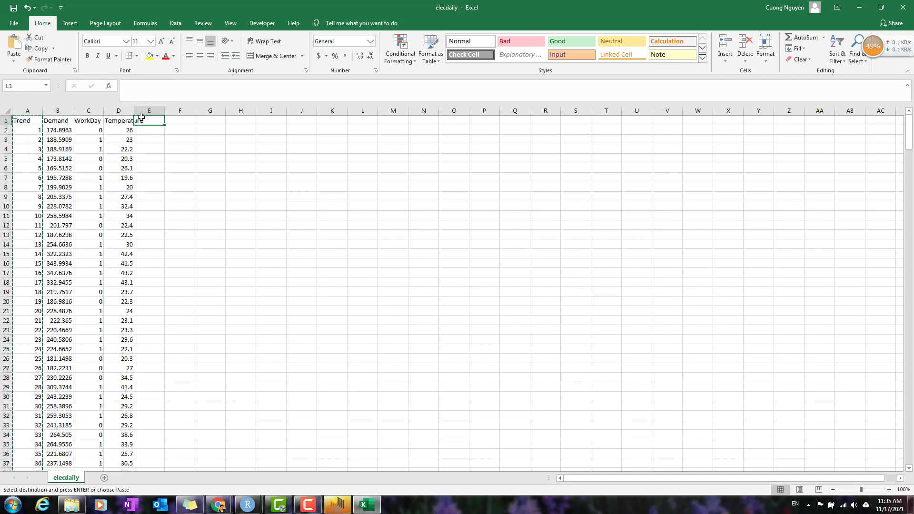
key("ctrl+shift+Down")
right_click(147, 116)
left_click(170, 184)
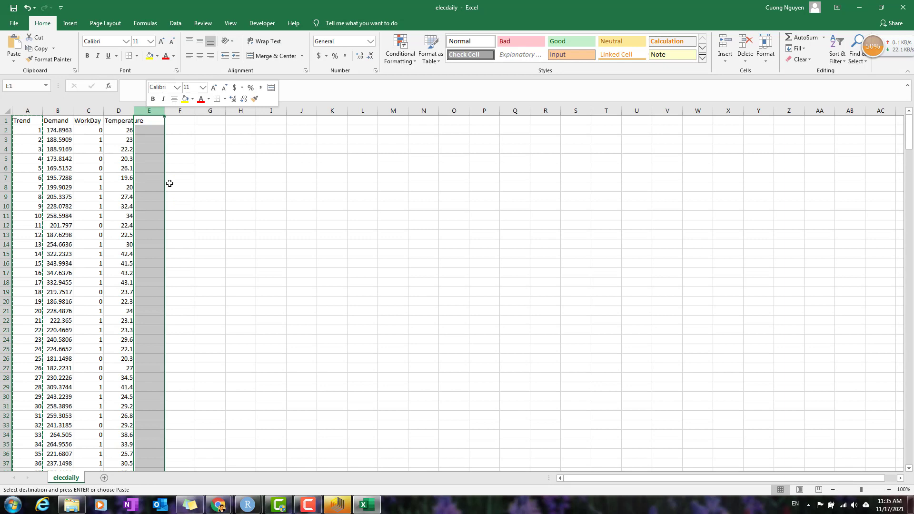
left_click(249, 188)
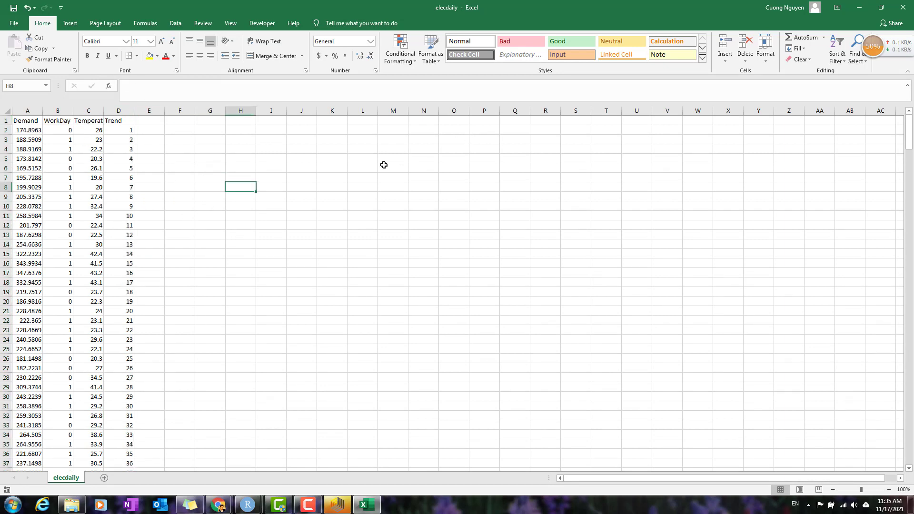
Save the rearranged elecdaily file, keeping the CSV format, and close the workbook
left_click(672, 54)
left_click(348, 509)
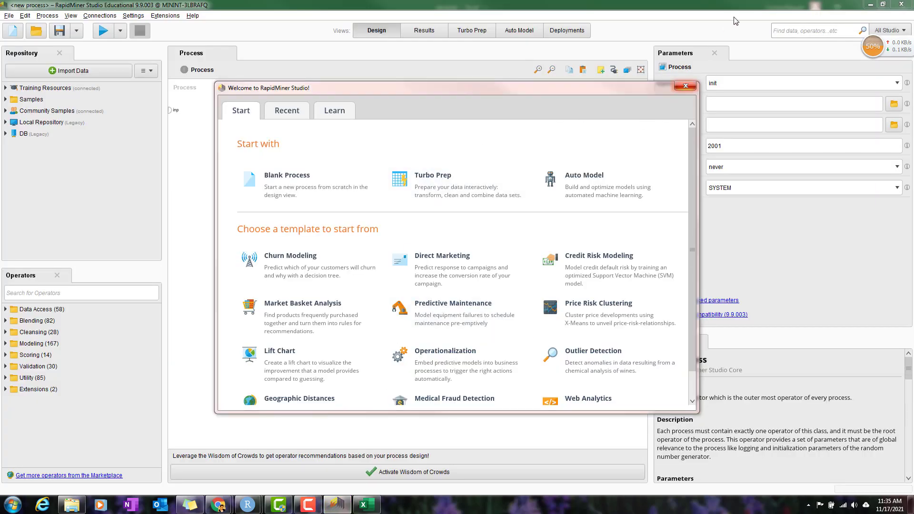
left_click(367, 504)
left_click(390, 225)
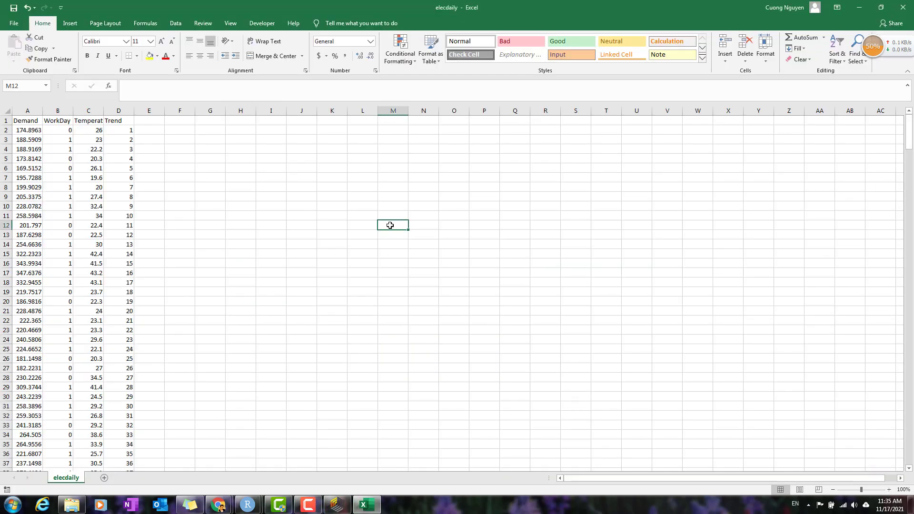
key("ctrl+s")
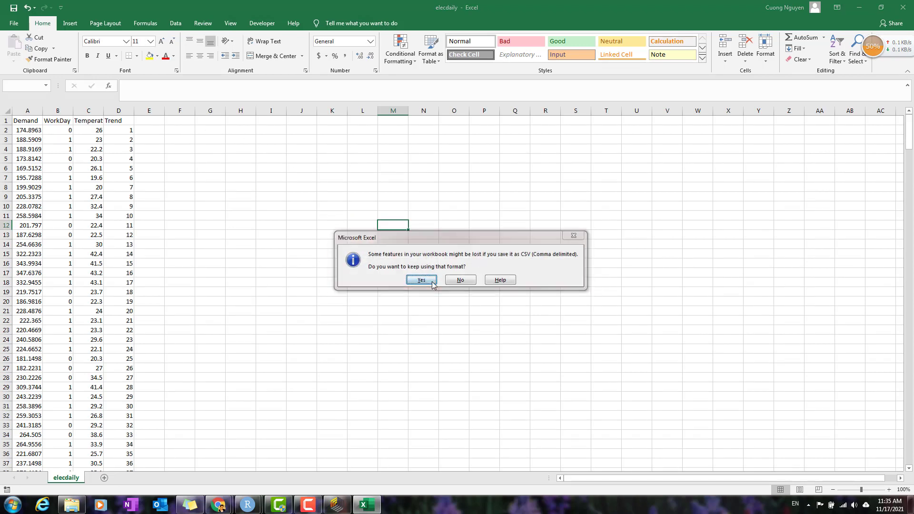
left_click(422, 280)
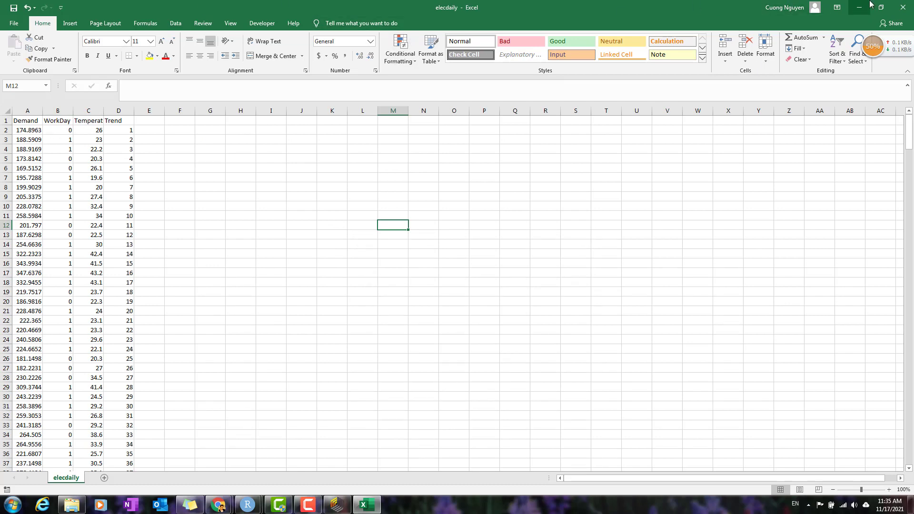
left_click(904, 8)
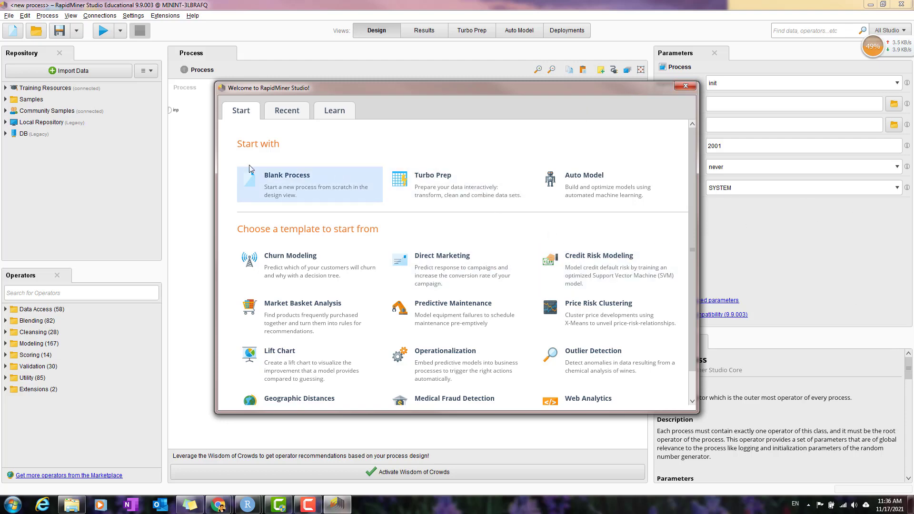
In RapidMiner Studio, dismiss the welcome window, search the operators for "read csv" and add Read CSV to the process near its input port
left_click(675, 90)
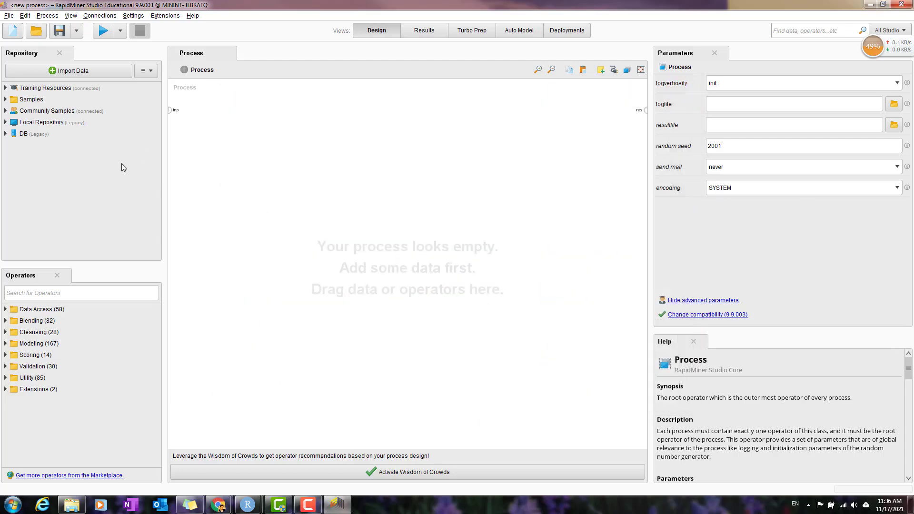
left_click(85, 292)
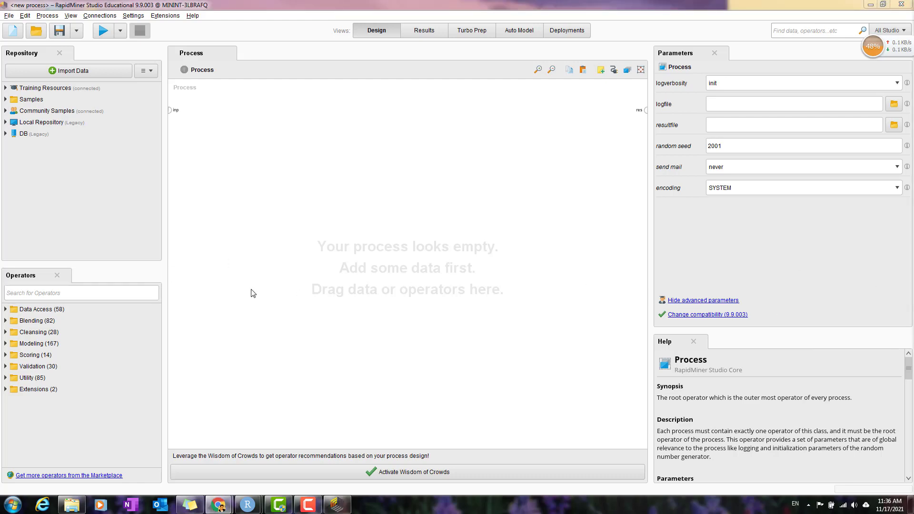
left_click(56, 292)
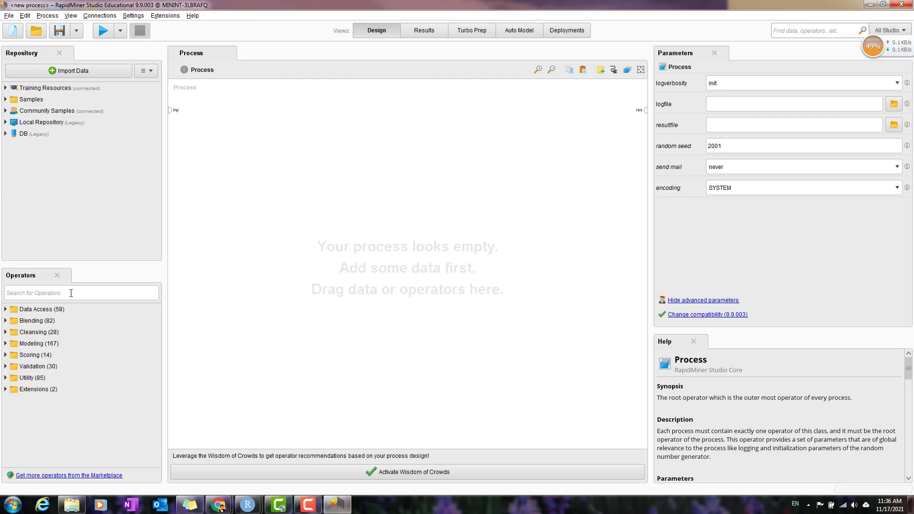
left_click(47, 291)
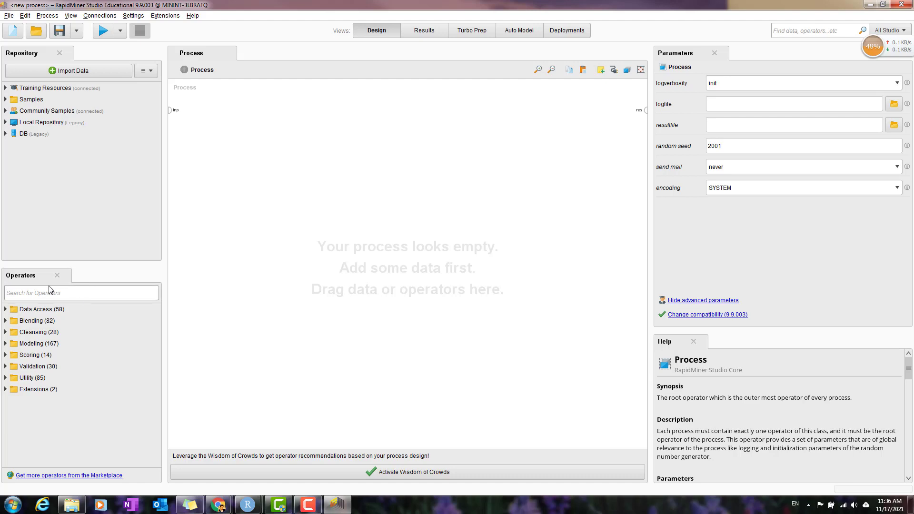
type("re")
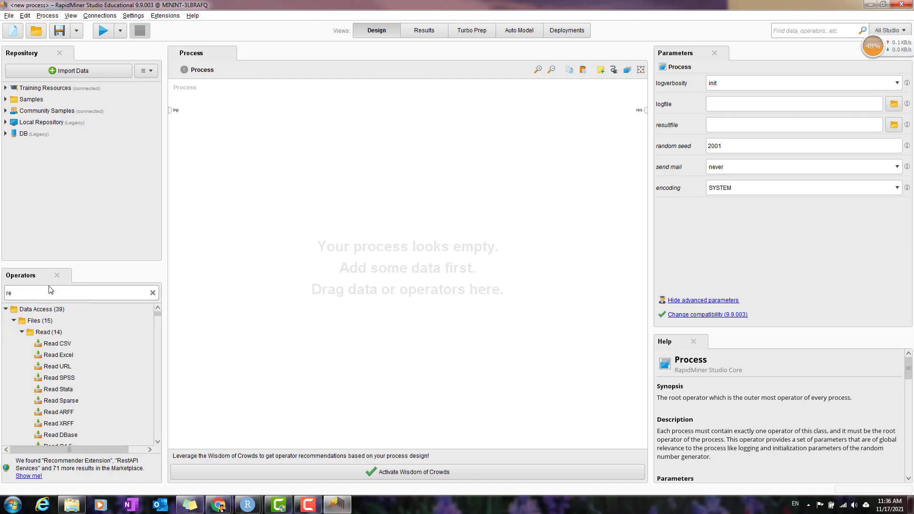
type("ad")
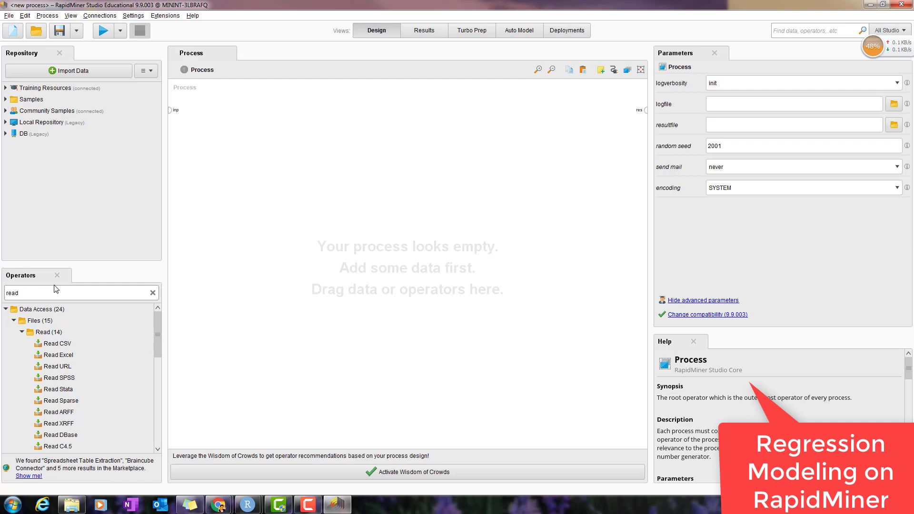
type(" c")
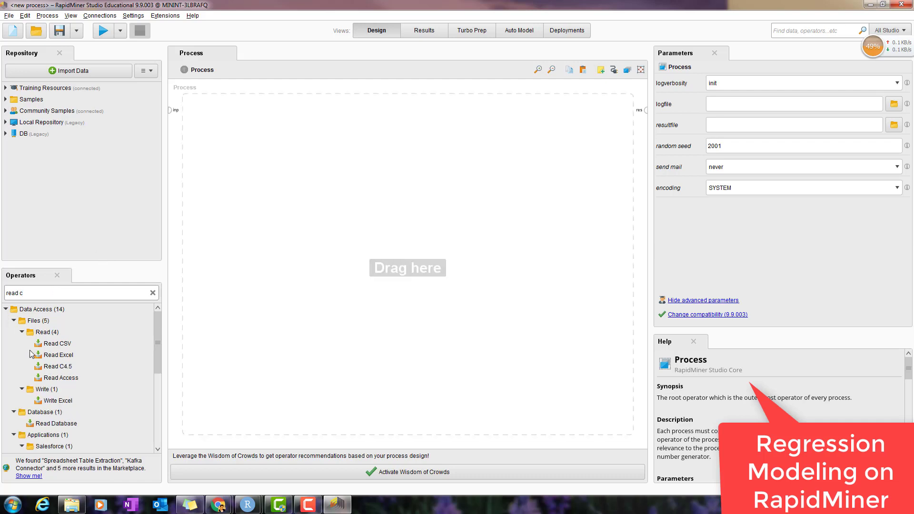
type("sv")
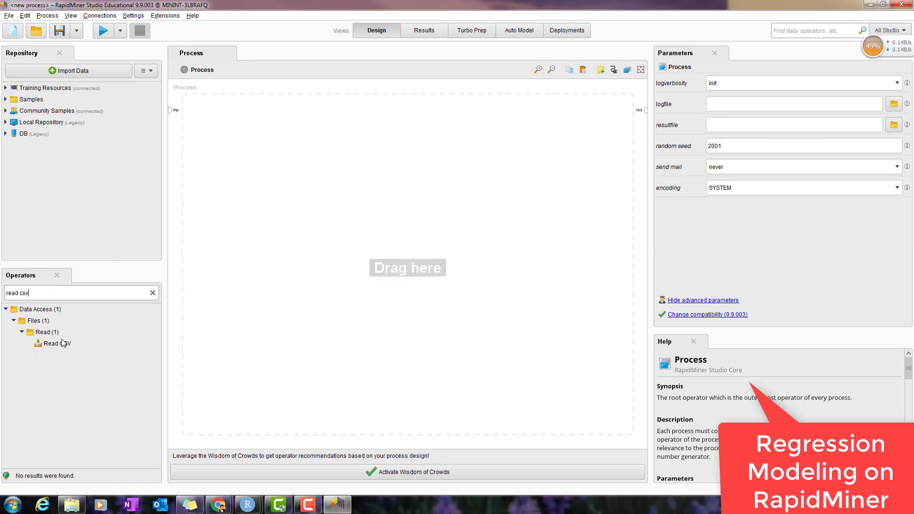
left_click_drag(60, 346, 174, 264)
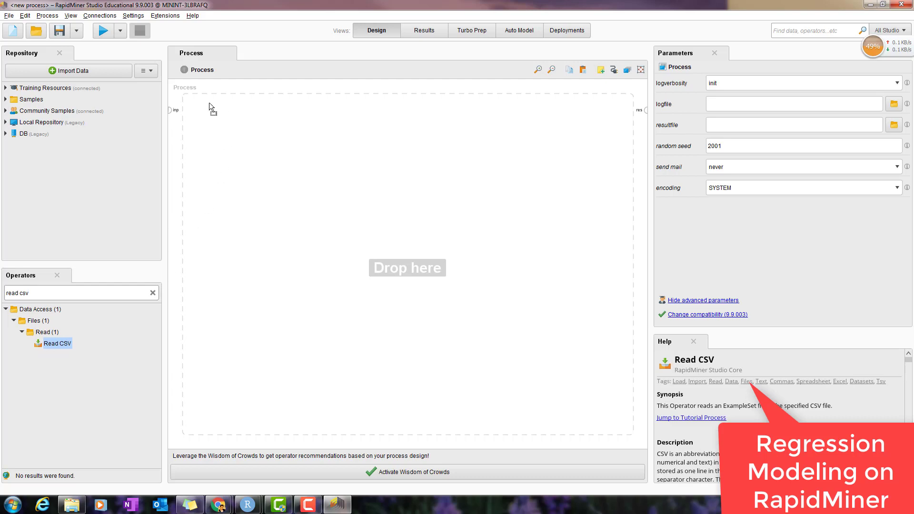
left_click_drag(208, 108, 207, 108)
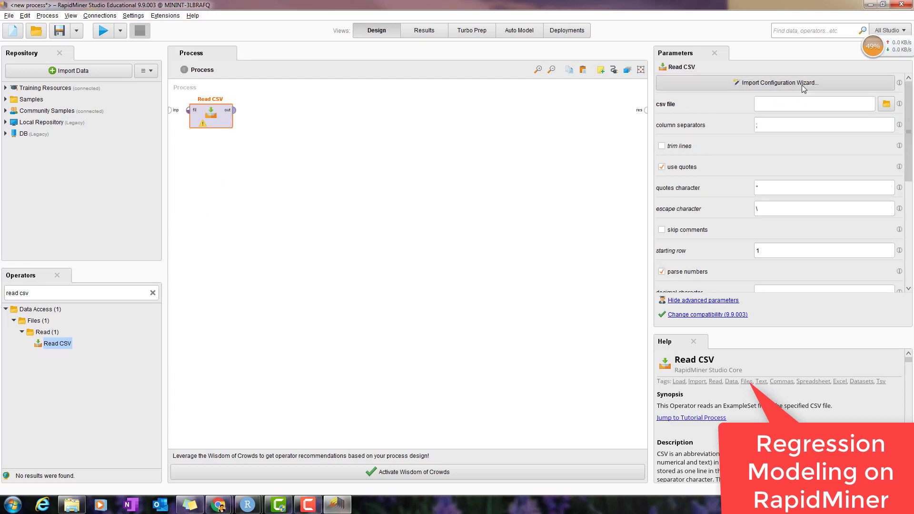
Connect Read CSV's output to the process result port and choose elecdaily.csv from VNUK\Applied Forecasting\Homework\HW 2 on drive E: in the import wizard
left_click(234, 110)
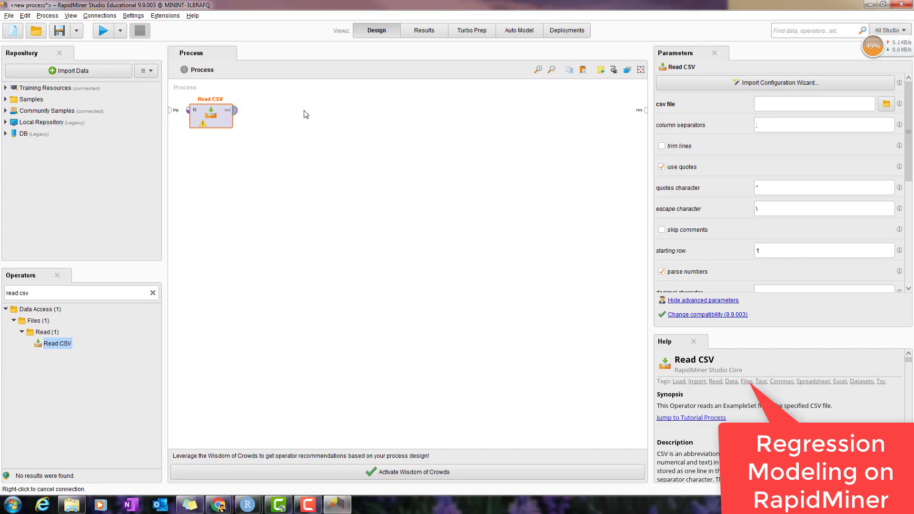
left_click(646, 110)
left_click(786, 87)
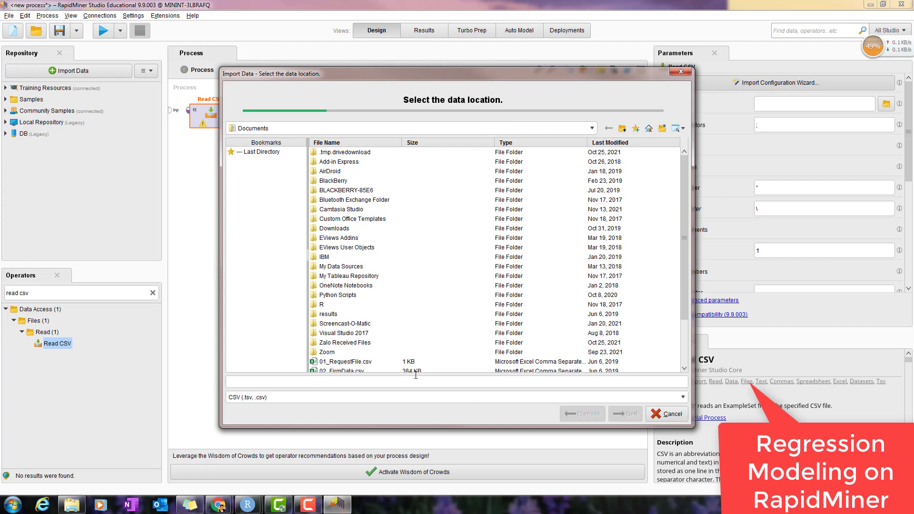
left_click(298, 127)
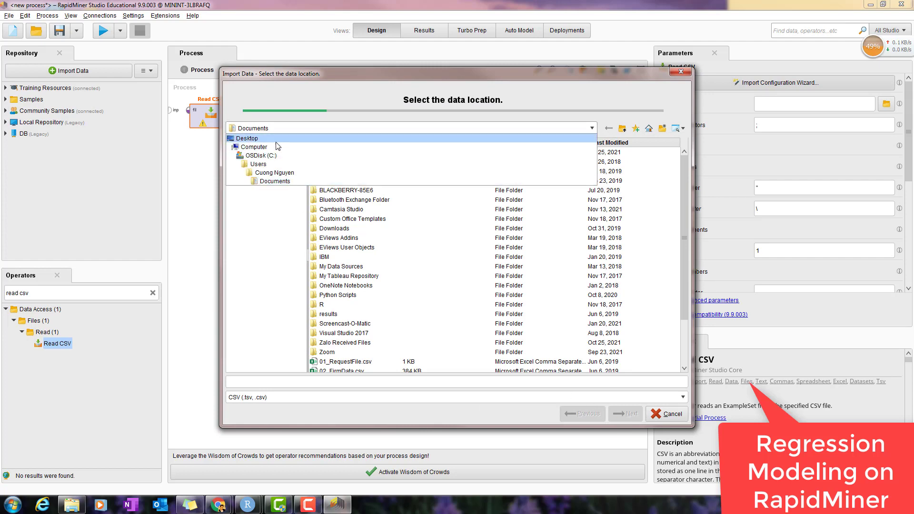
left_click(264, 148)
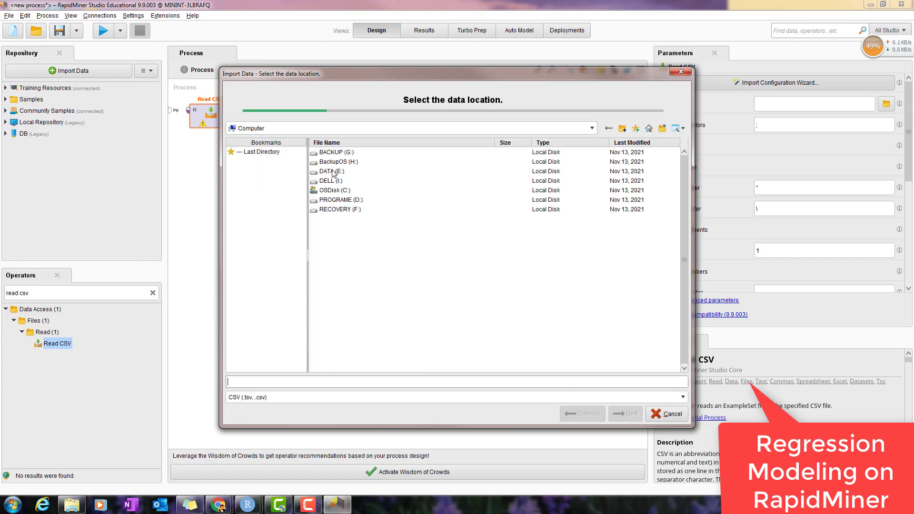
double_click(332, 171)
scroll(336, 342, "down", 1)
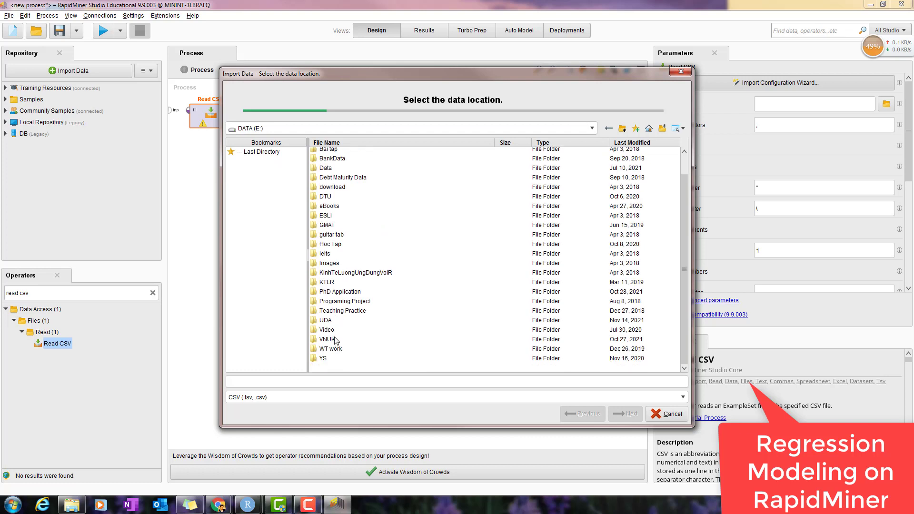
double_click(336, 342)
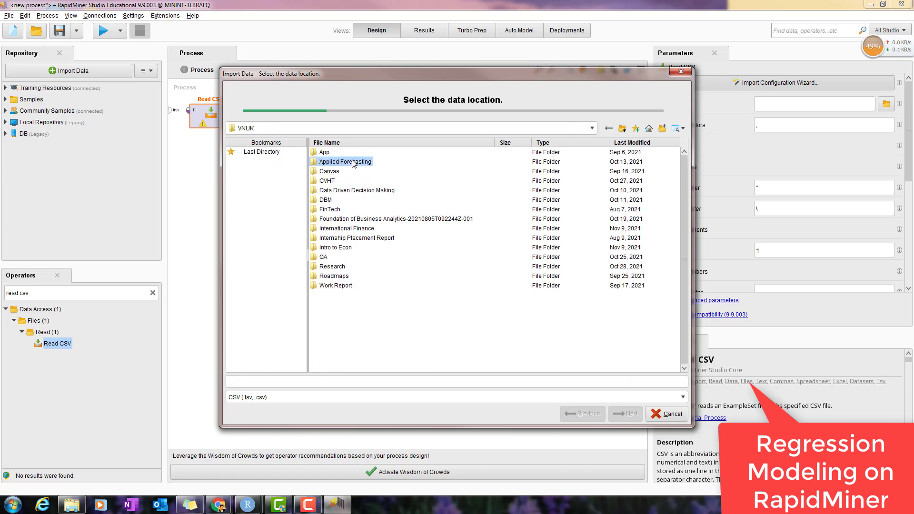
double_click(352, 162)
double_click(335, 192)
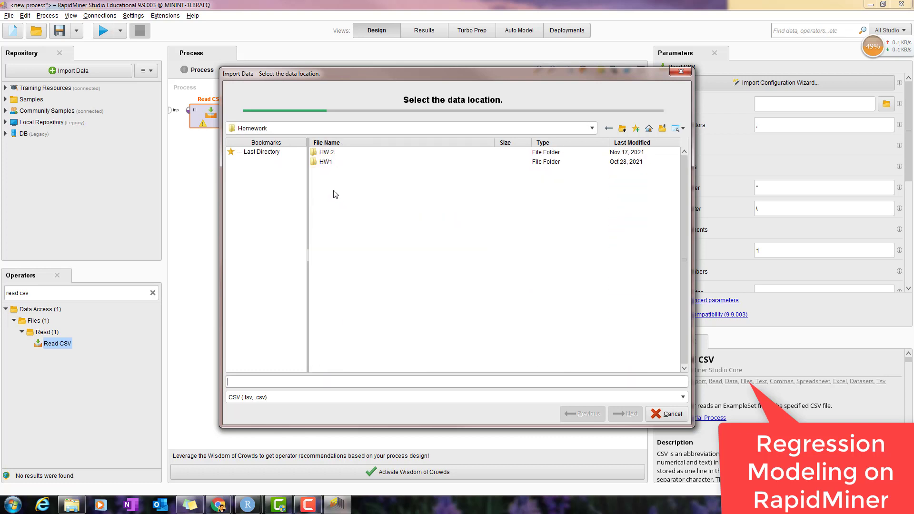
double_click(332, 152)
left_click(332, 154)
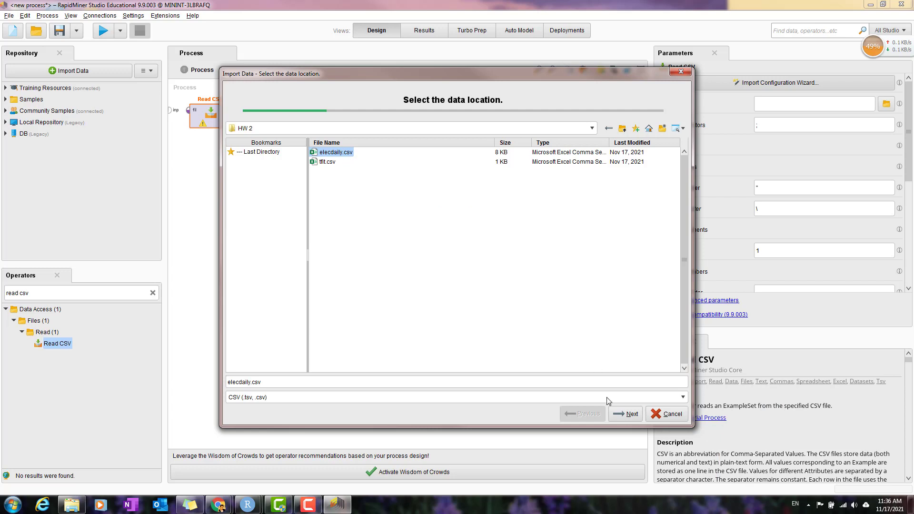
left_click(622, 416)
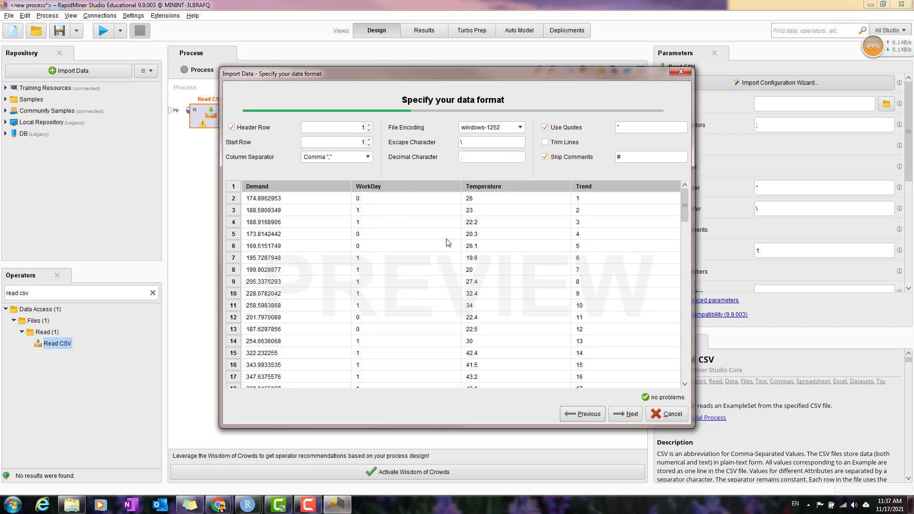
Review the data preview, accept the comma-separated format and the proposed column types, and finish the import configuration
scroll(536, 277, "down", 1)
scroll(535, 278, "up", 1)
left_click(624, 419)
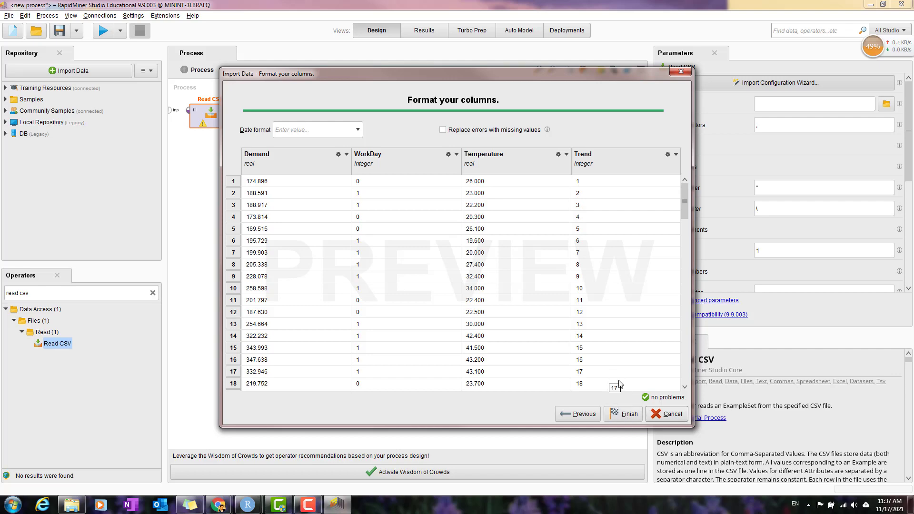
left_click(628, 417)
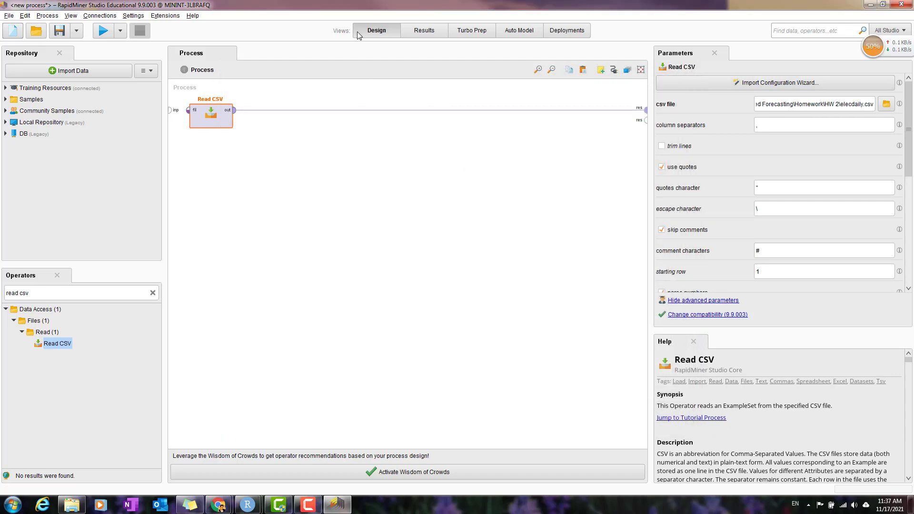
Run the process and examine the resulting data, expanding the statistics of Demand, WorkDay, Temperature and Trend
left_click(102, 31)
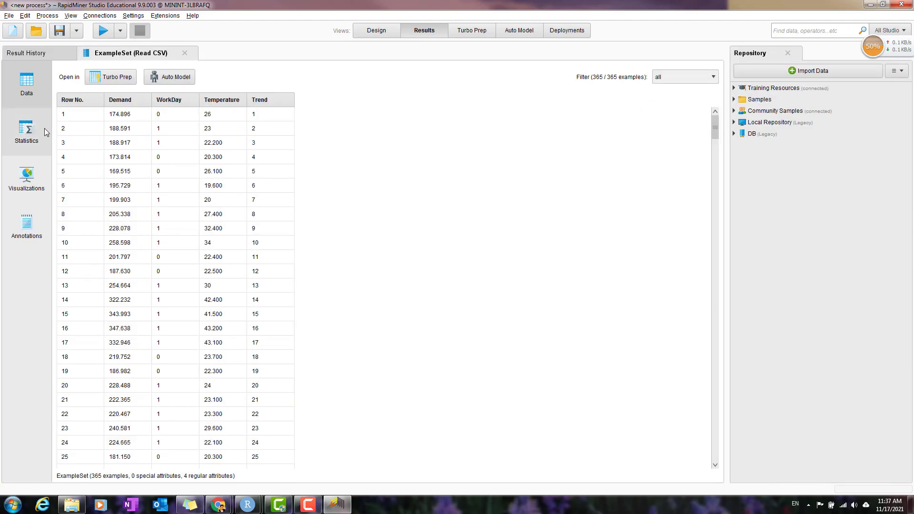
scroll(239, 300, "down", 1)
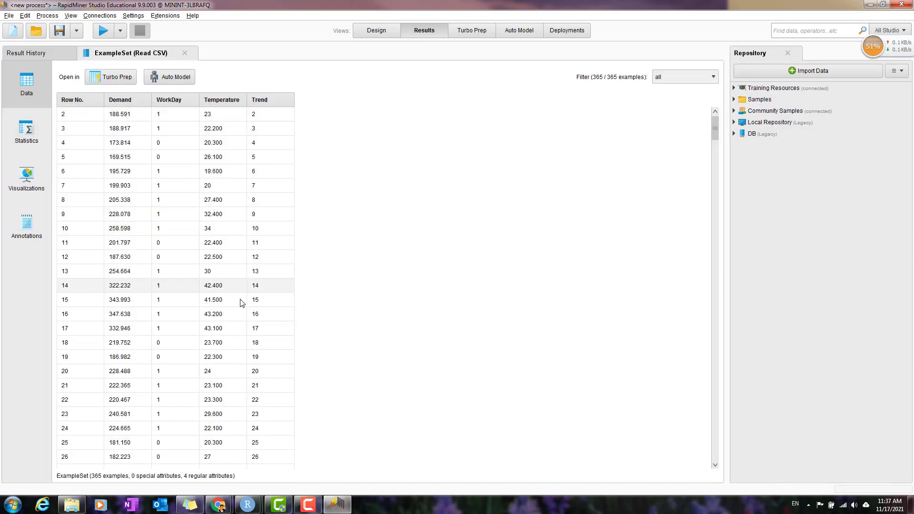
left_click(41, 138)
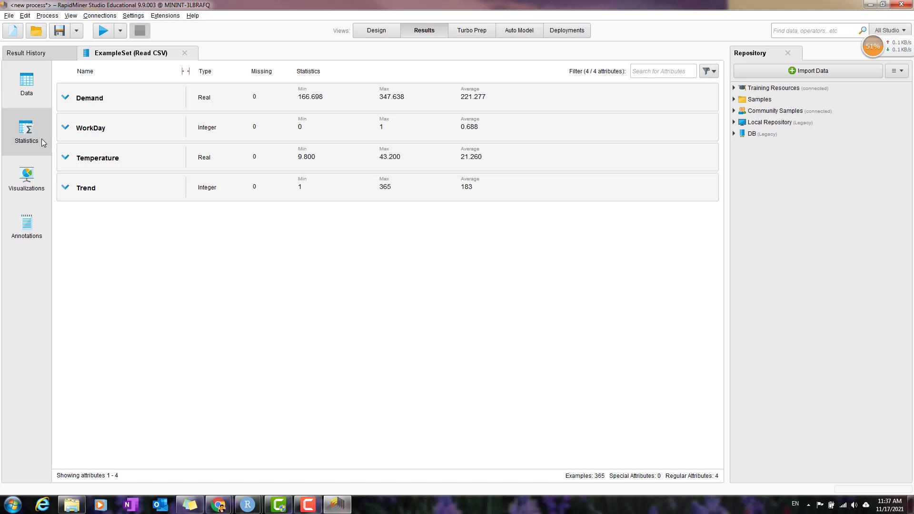
left_click(308, 107)
left_click(200, 165)
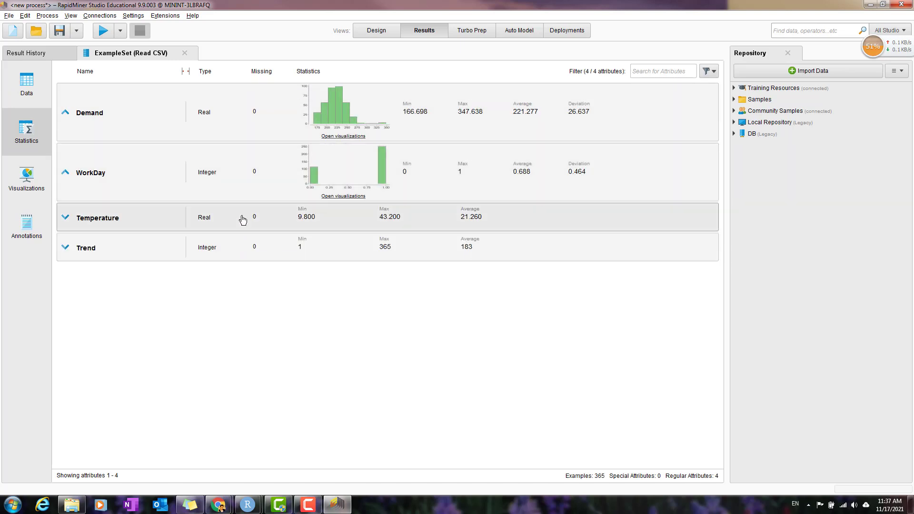
left_click(242, 220)
left_click(219, 286)
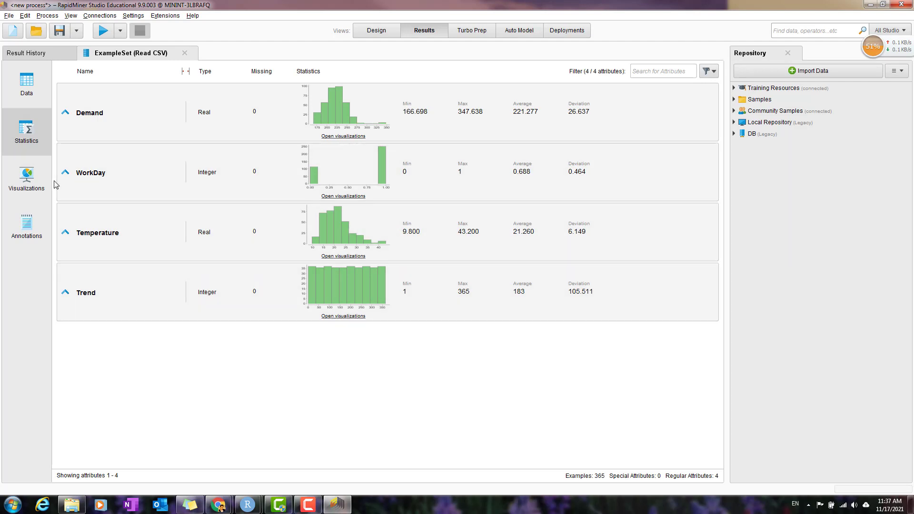
View the visualization of the imported data and its data table, and return to the process design
left_click(33, 183)
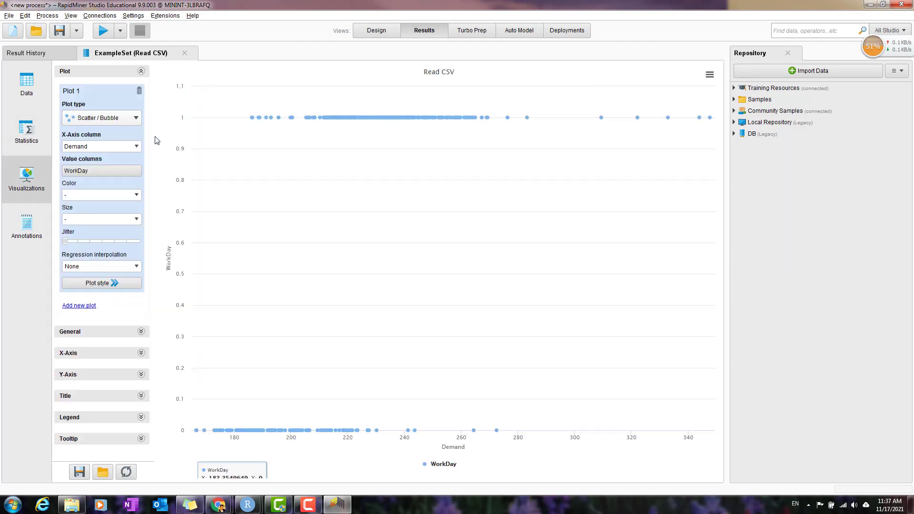
left_click(27, 88)
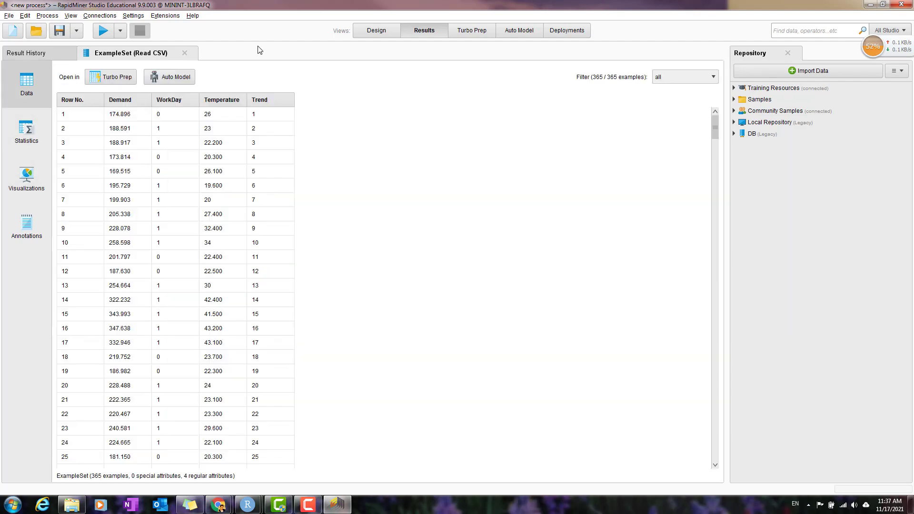
left_click(376, 31)
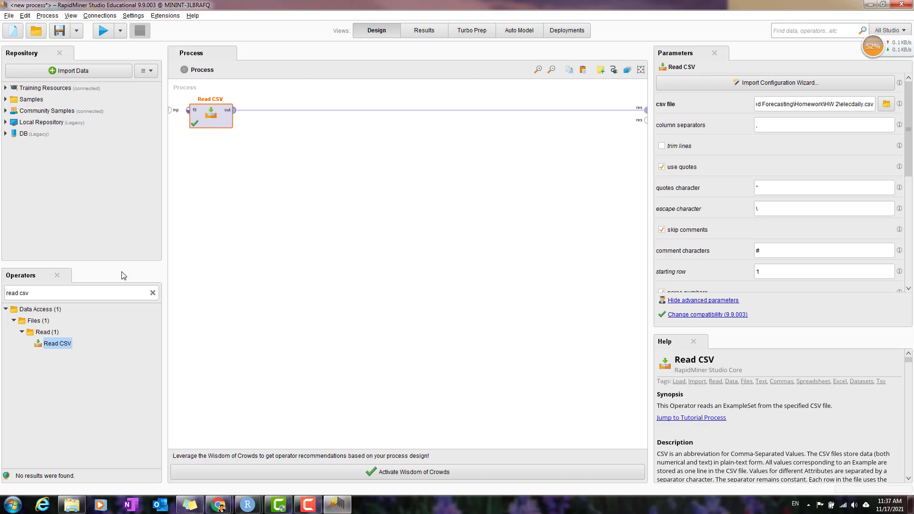
Search the operators for "select" and insert Select Attributes into the connection after Read CSV
left_click(58, 293)
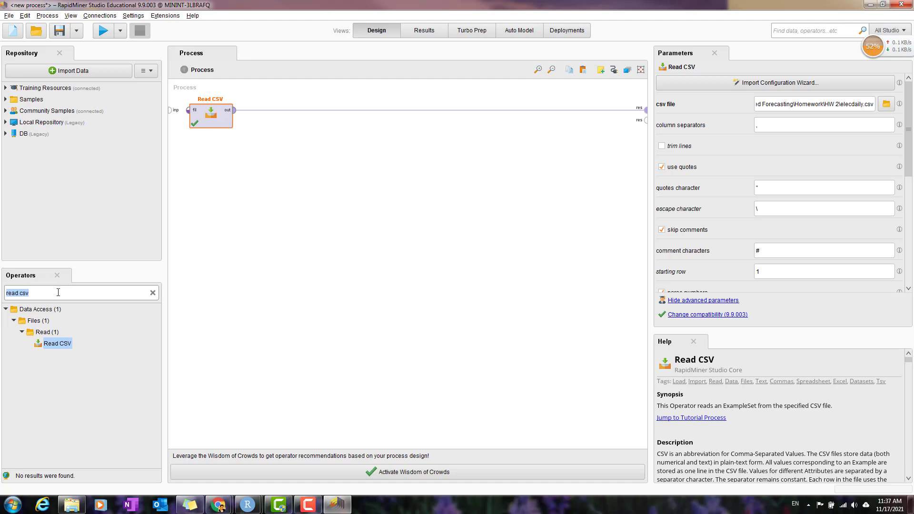
type("set ro")
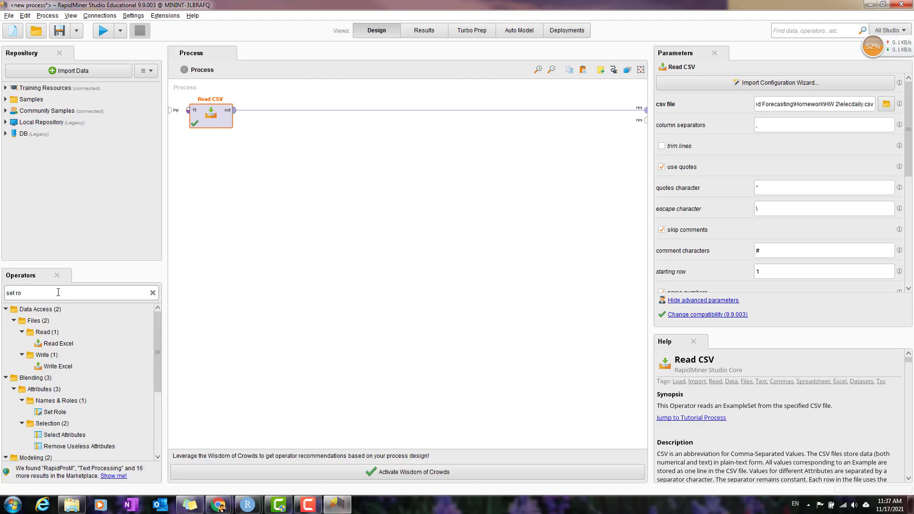
key("BackSpace")
key("BackSpace")
key("BackSpace")
key("BackSpace")
key("BackSpace")
type("elec")
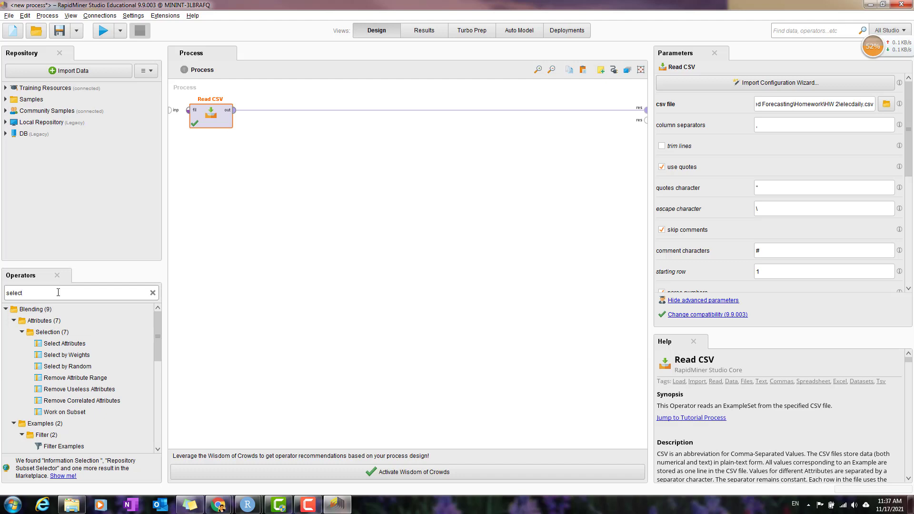
left_click_drag(47, 343, 161, 313)
left_click_drag(259, 130, 280, 110)
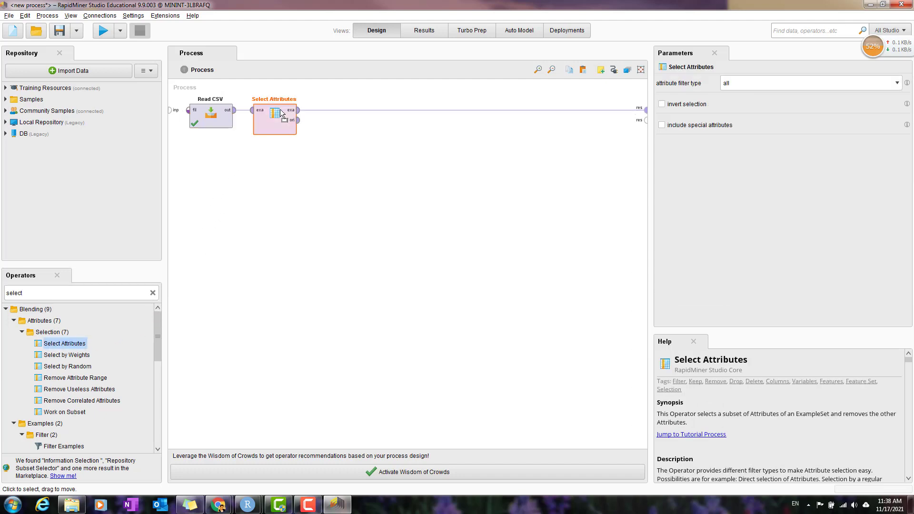
Set Select Attributes to the subset filter type and include Demand, Temperature, Trend and WorkDay
left_click(766, 92)
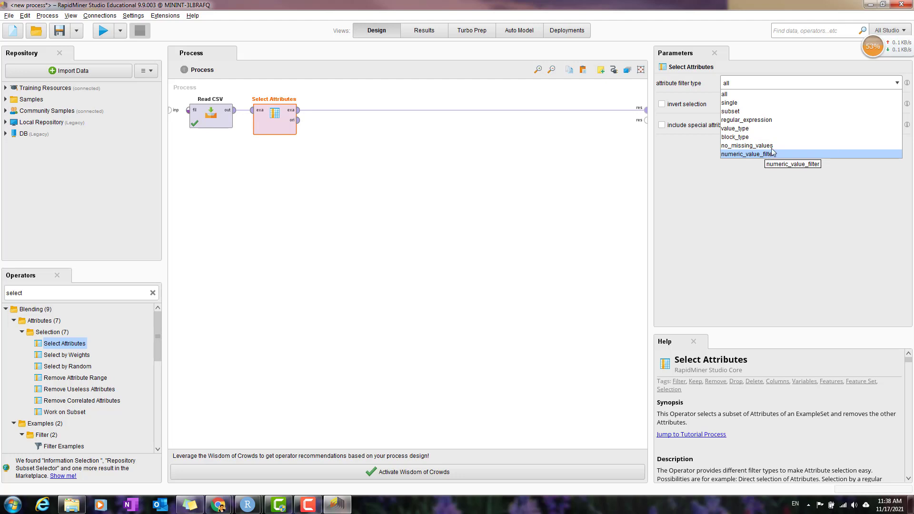
left_click(770, 114)
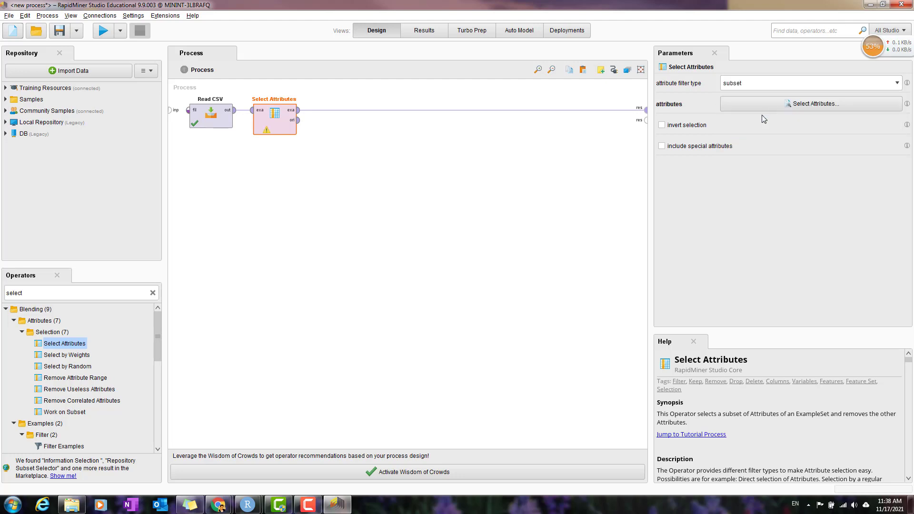
left_click(777, 105)
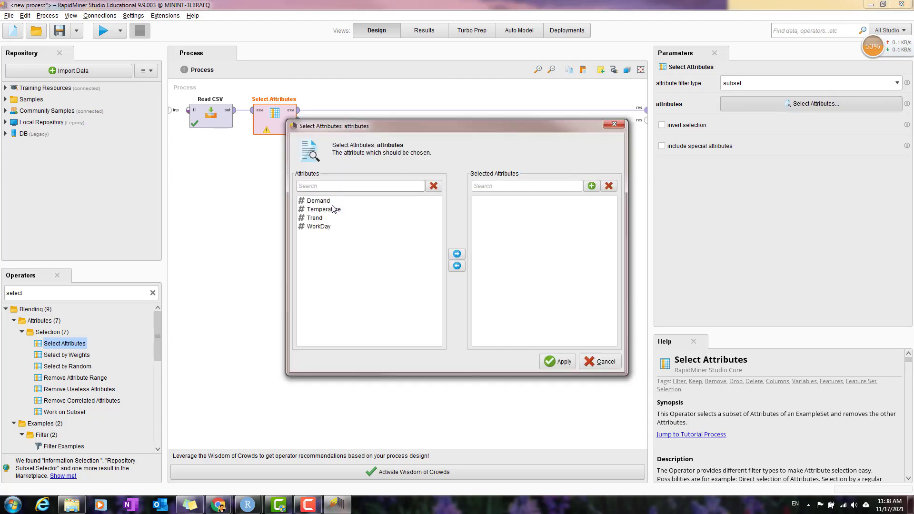
left_click(318, 201)
left_click(318, 227, "shift")
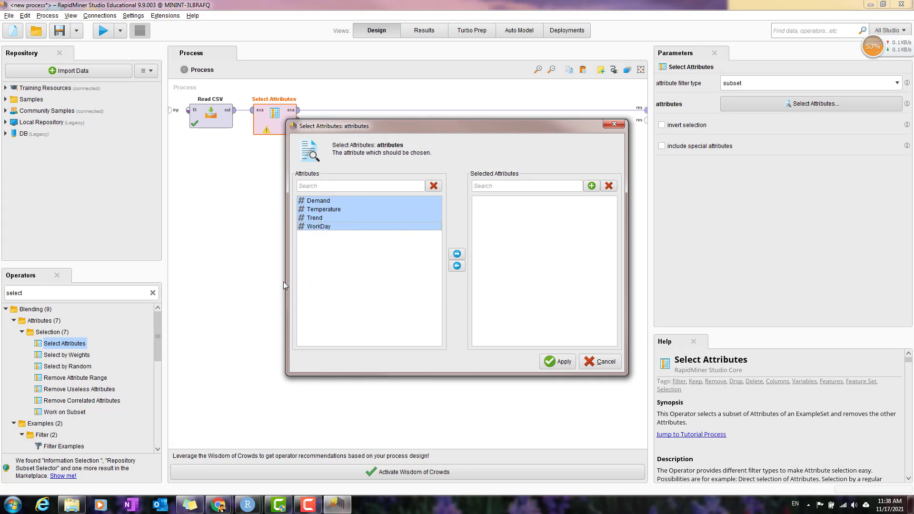
left_click(457, 254)
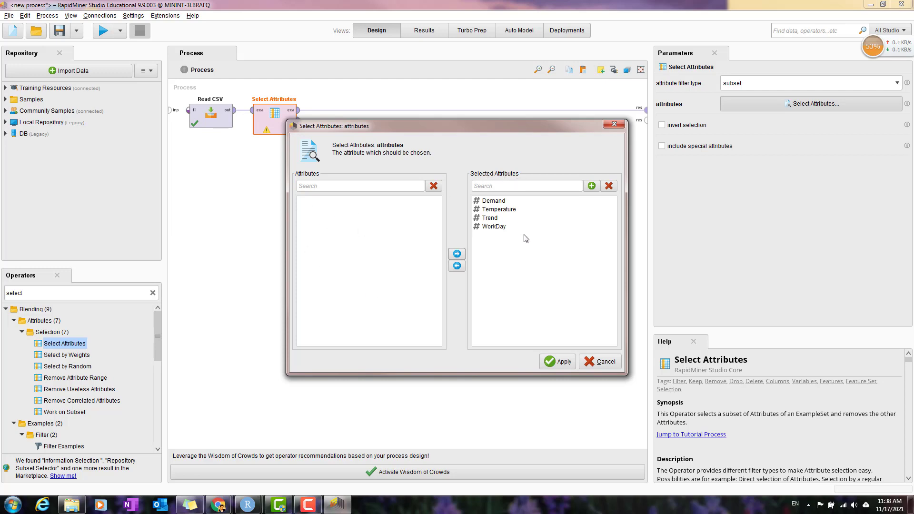
left_click(563, 363)
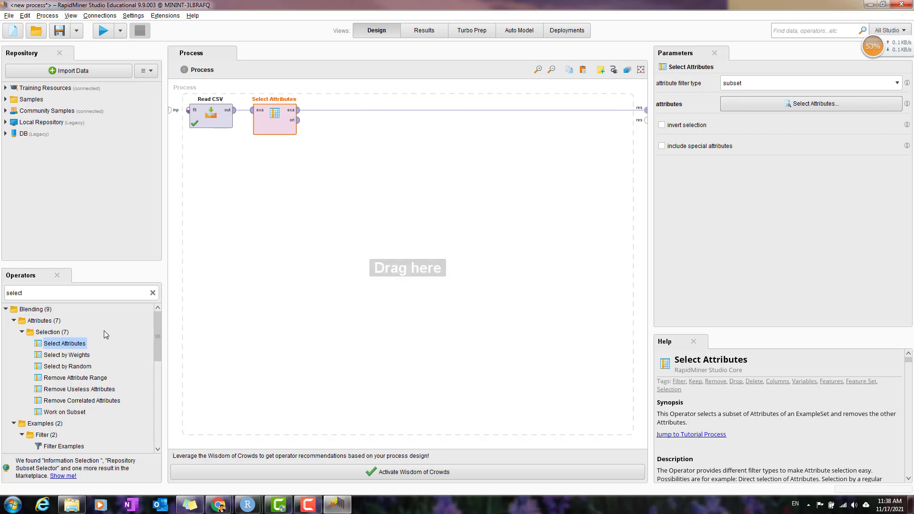
Search the operators for "set role" and insert Set Role into the connection after Select Attributes
double_click(60, 291)
type("s")
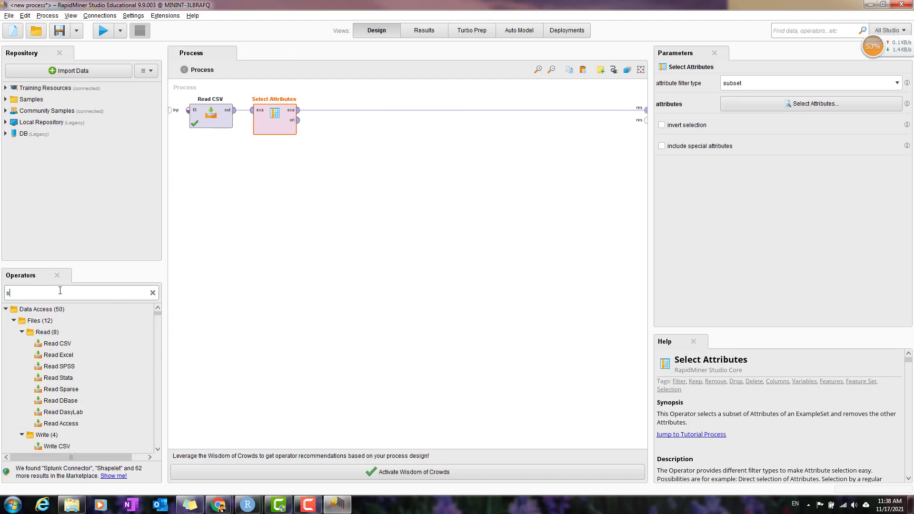
type("e")
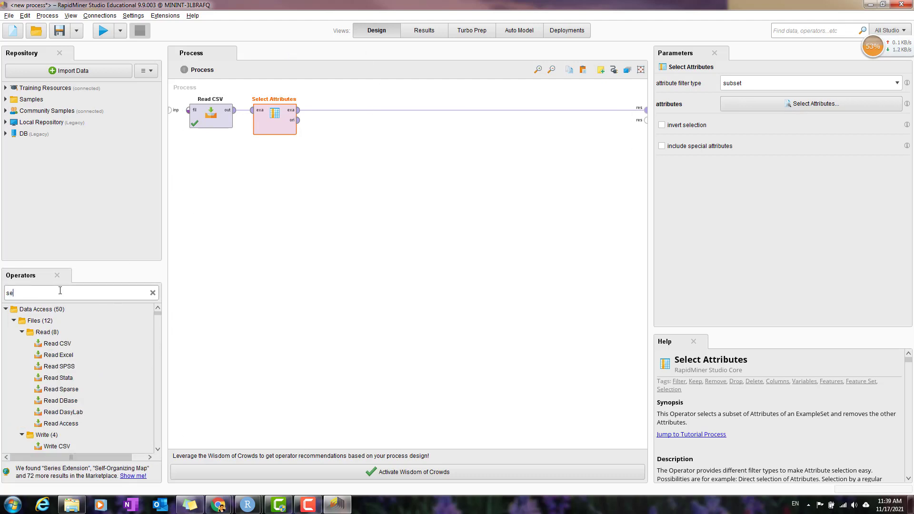
type("t role")
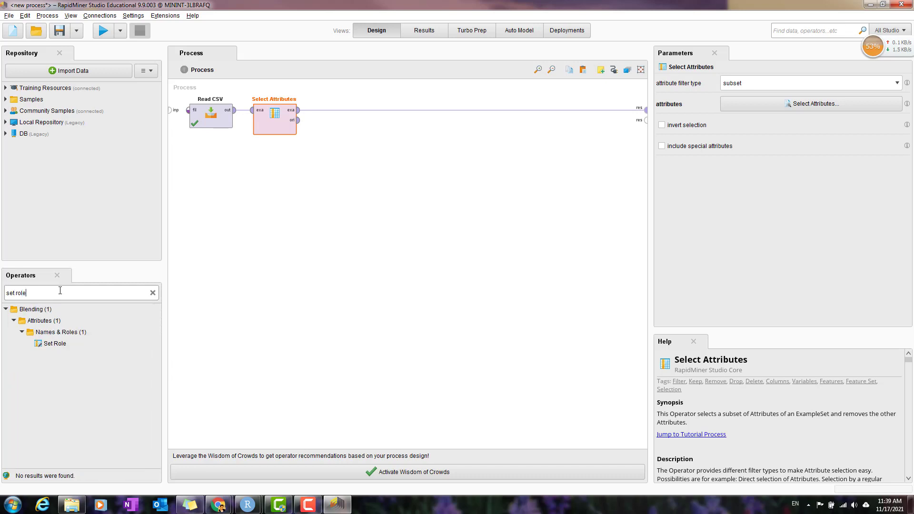
left_click_drag(53, 344, 348, 110)
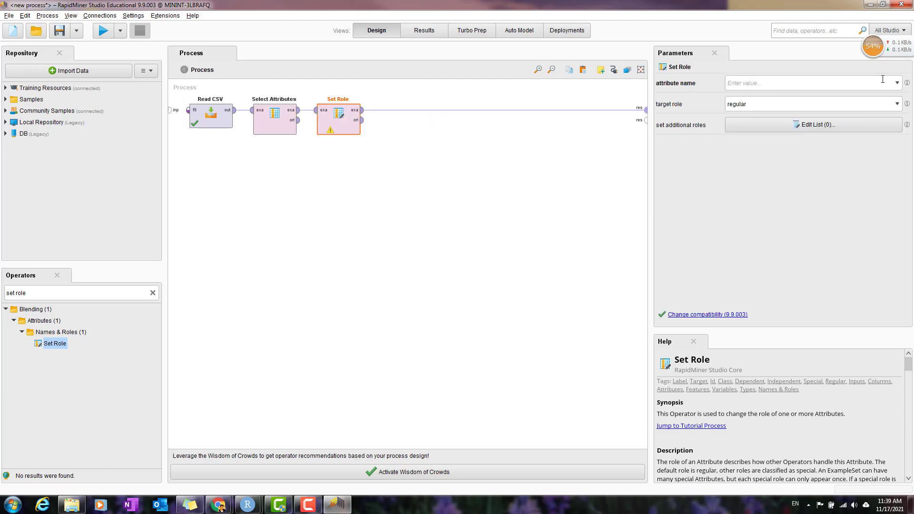
Set the Set Role operator to assign the label role to the Demand attribute
left_click(897, 84)
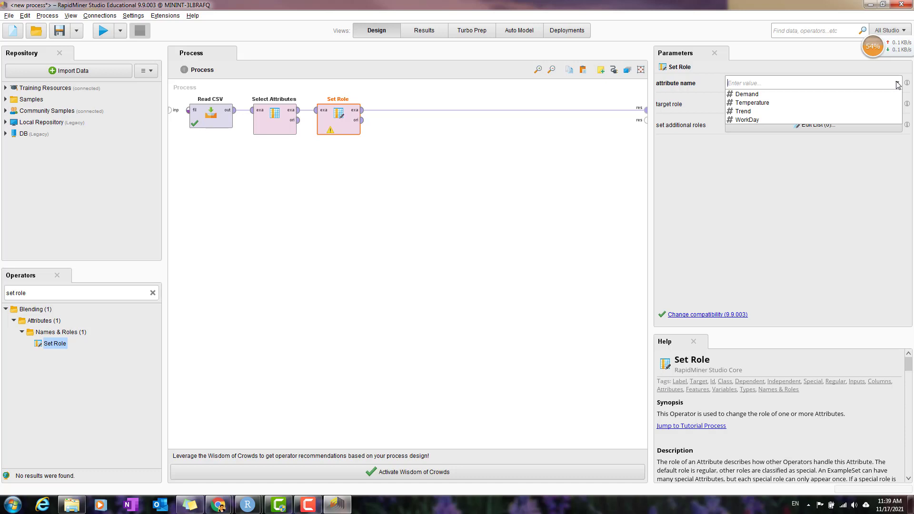
left_click(822, 82)
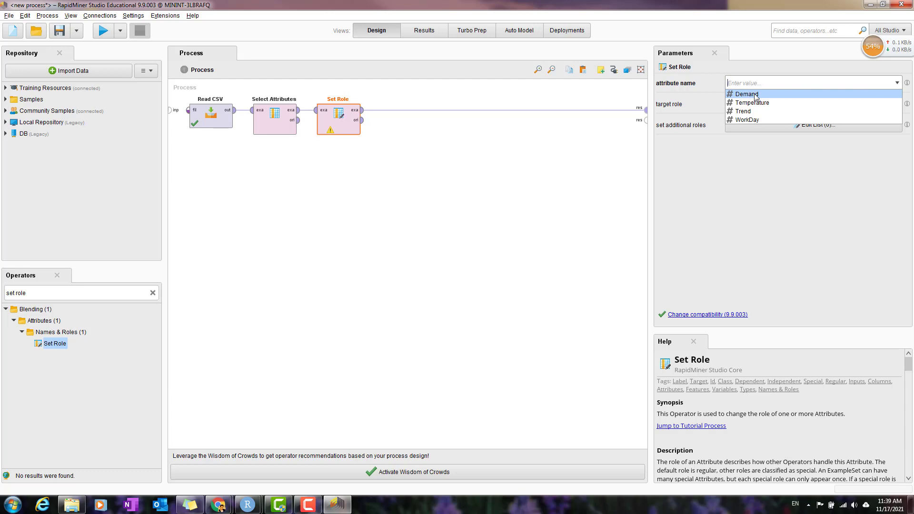
left_click(426, 30)
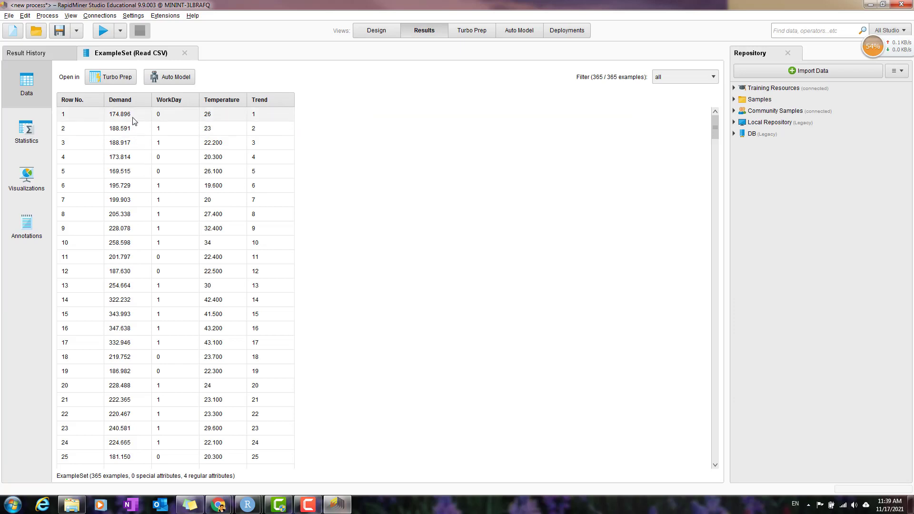
left_click(376, 33)
left_click(897, 83)
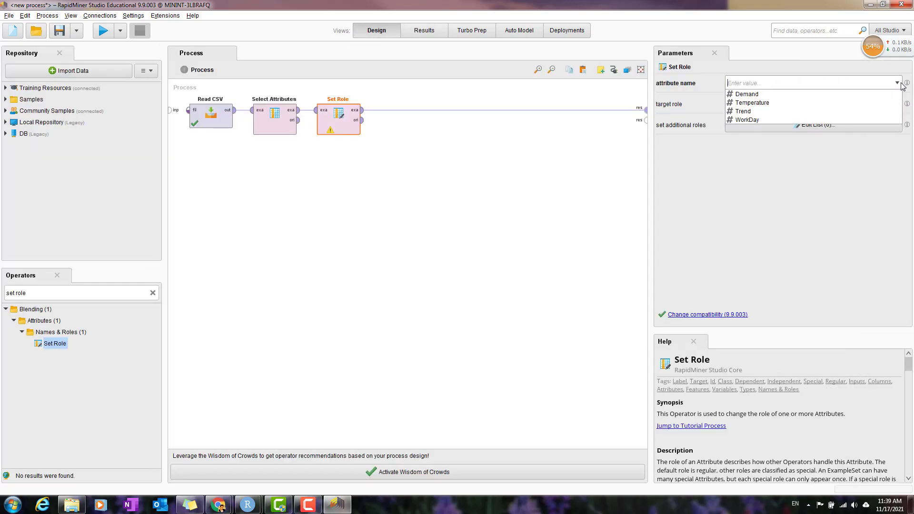
left_click(792, 94)
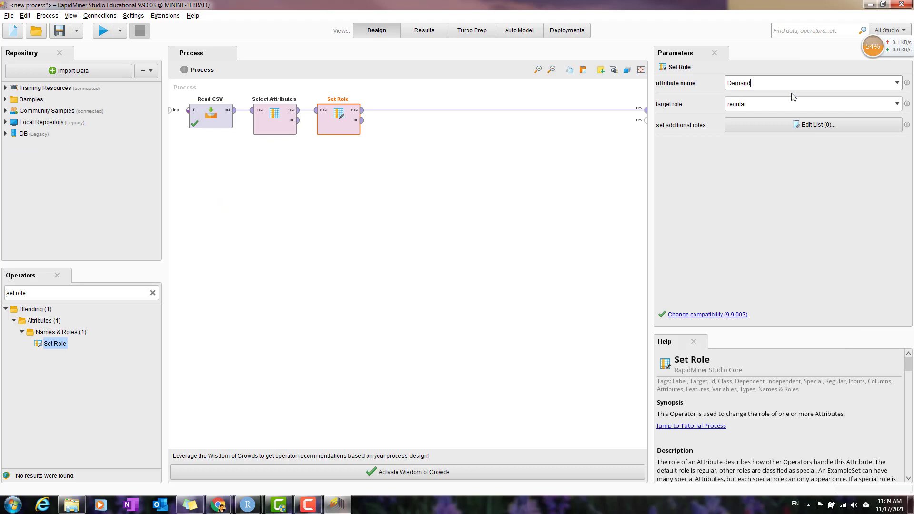
left_click(897, 105)
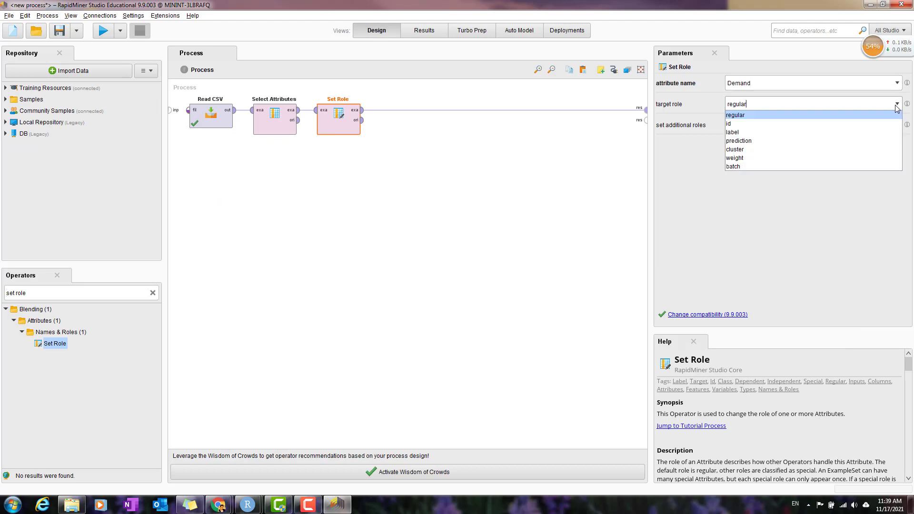
left_click(749, 133)
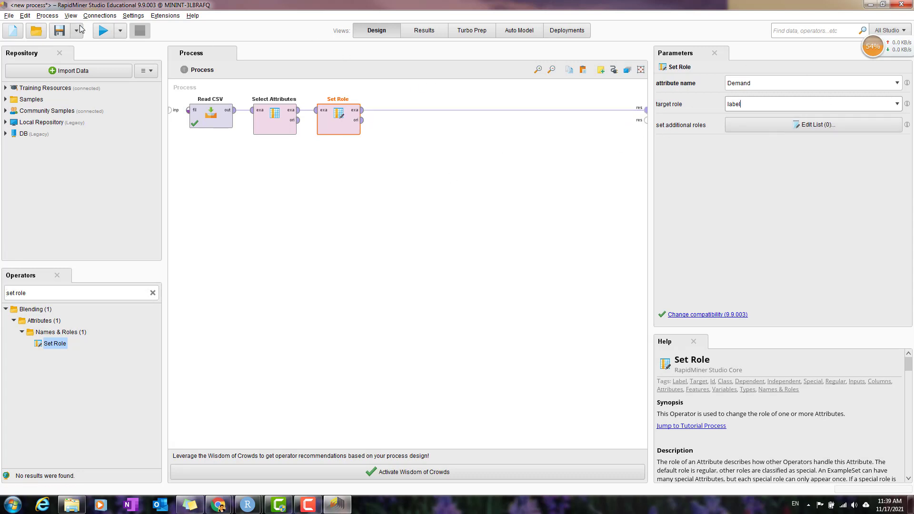
Run the process and examine the statistics and data table of the resulting example set
left_click(101, 33)
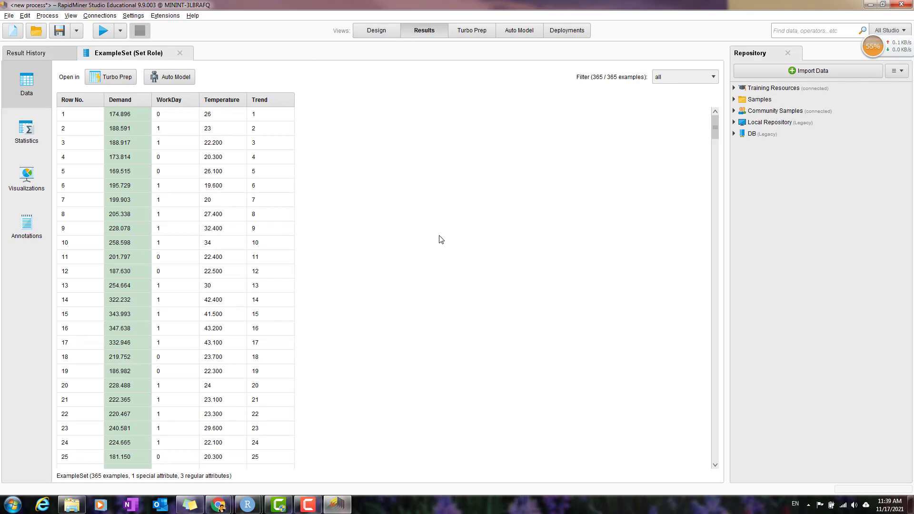
left_click(38, 133)
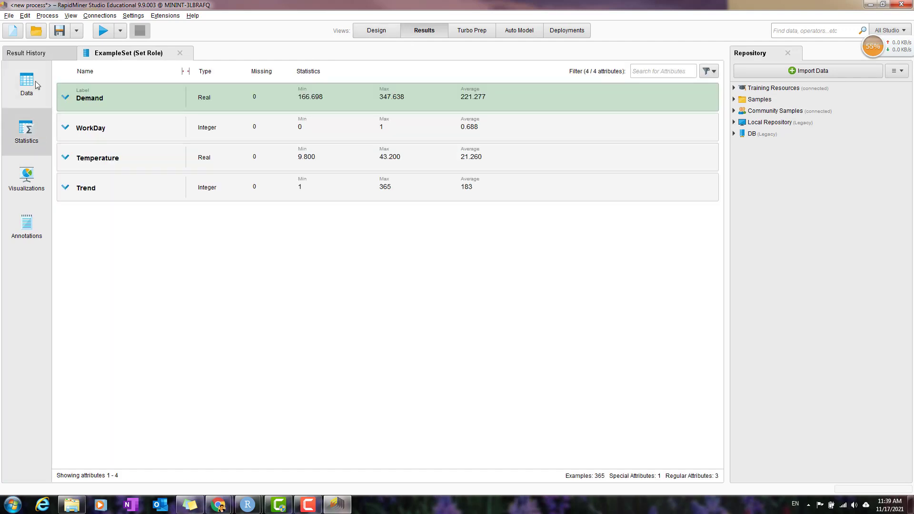
left_click(33, 92)
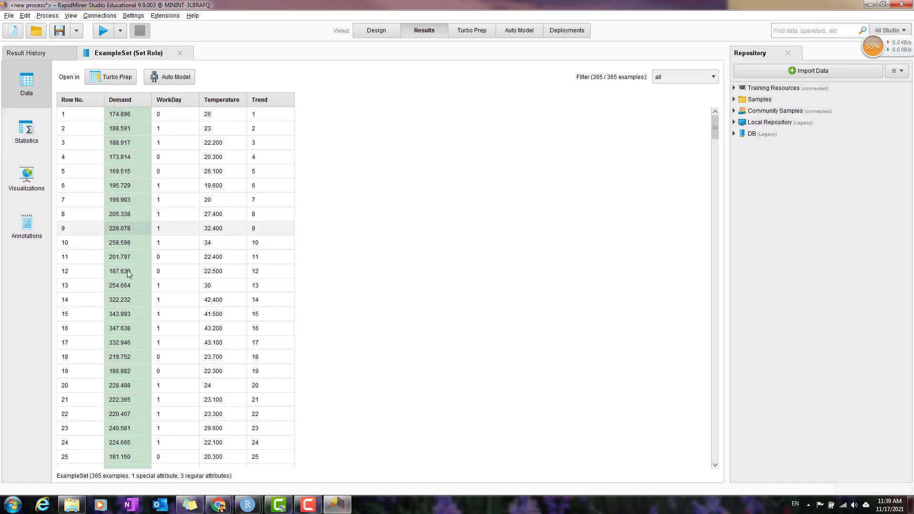
scroll(126, 328, "down", 2)
scroll(126, 285, "up", 2)
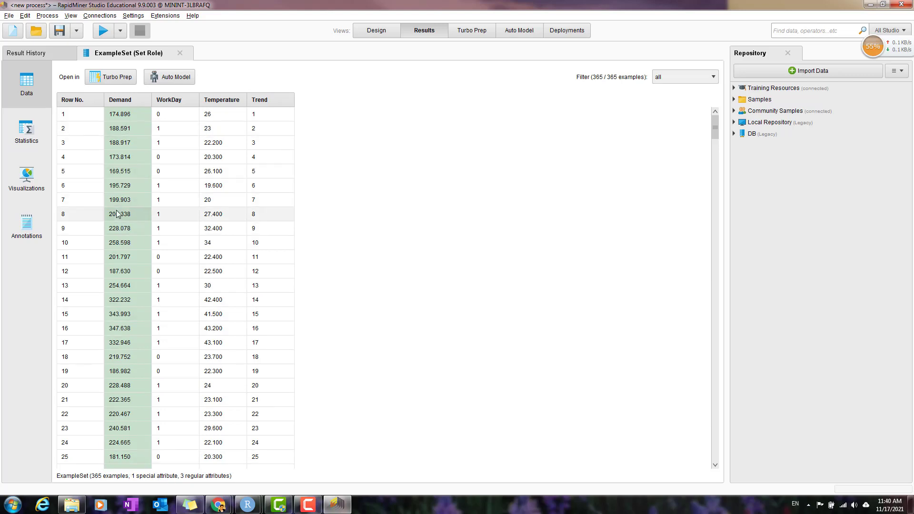
left_click(472, 31)
left_click(520, 32)
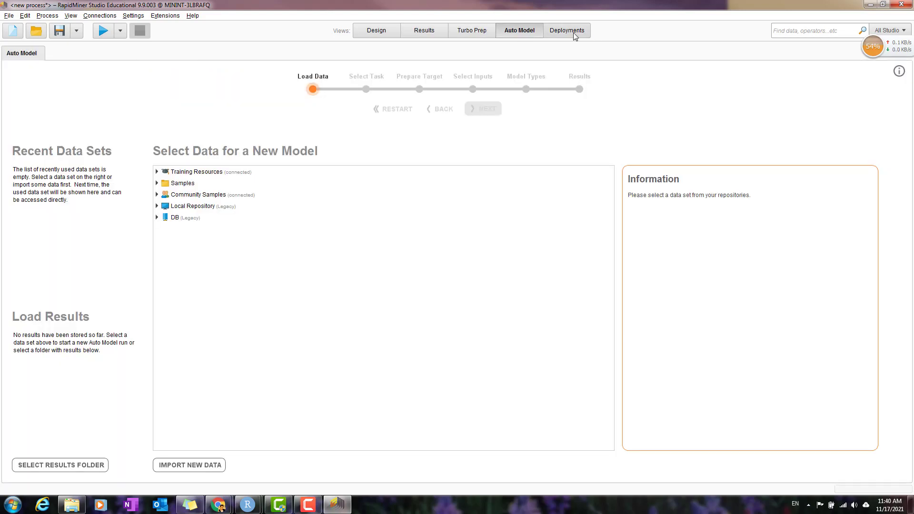
left_click(574, 33)
Return to the process design, search the operators for "linear regression mo" and insert Linear Regression into the connection after Set Role
left_click(363, 32)
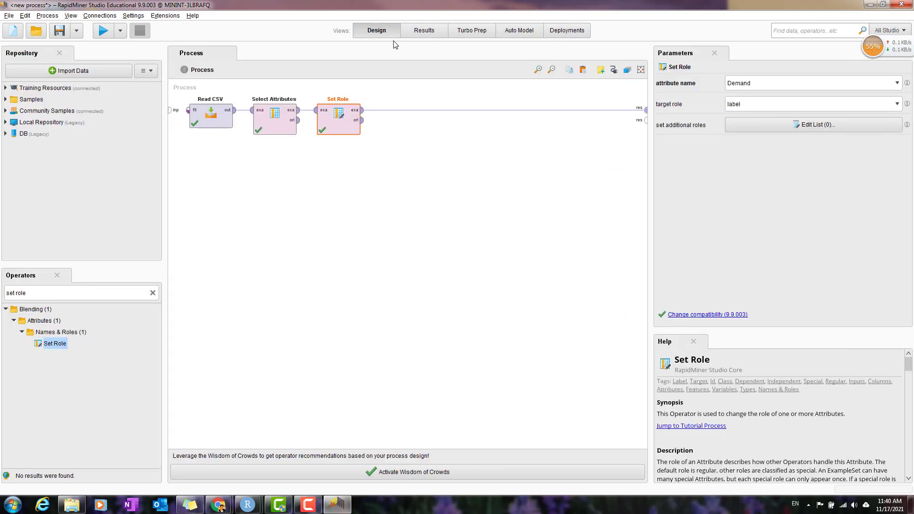
left_click(99, 292)
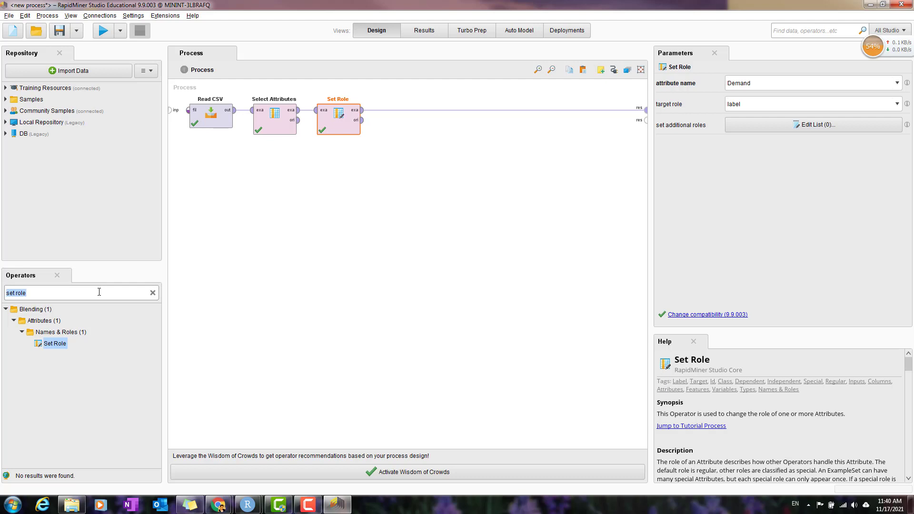
type("linear re")
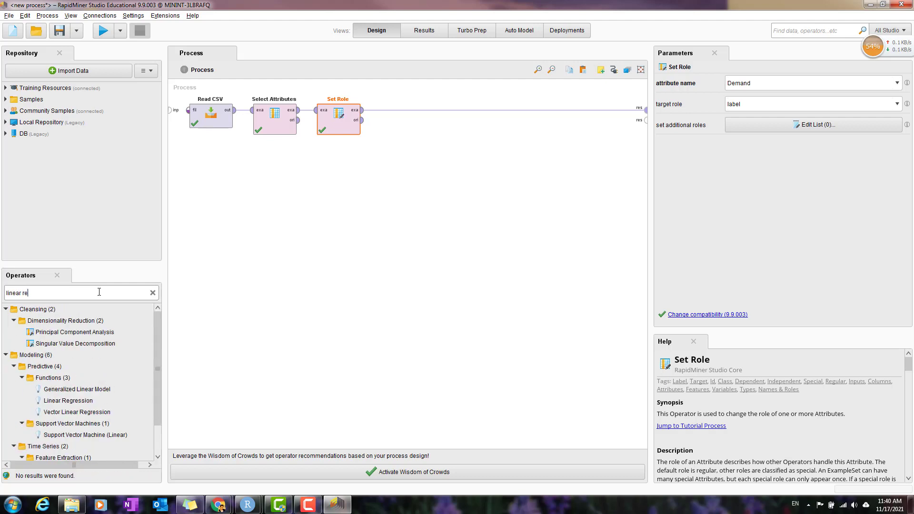
type("gression mo")
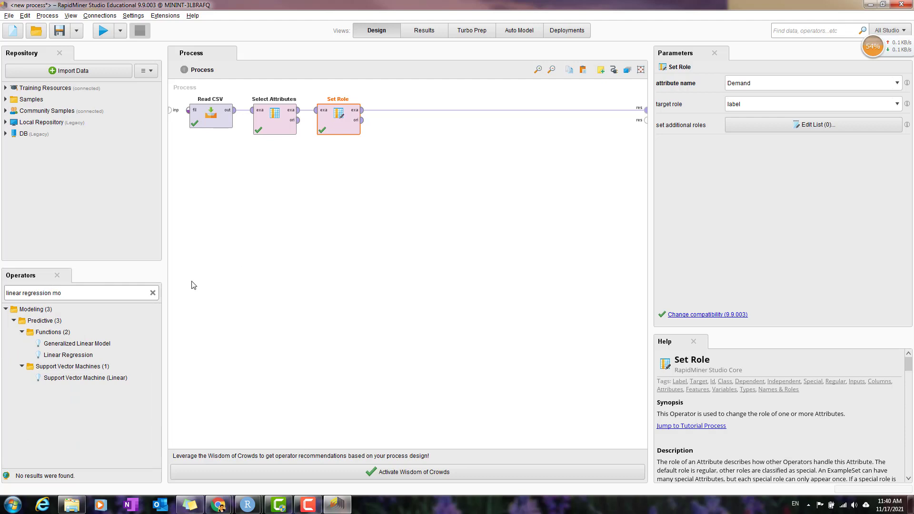
left_click_drag(56, 354, 176, 348)
left_click_drag(388, 121, 403, 110)
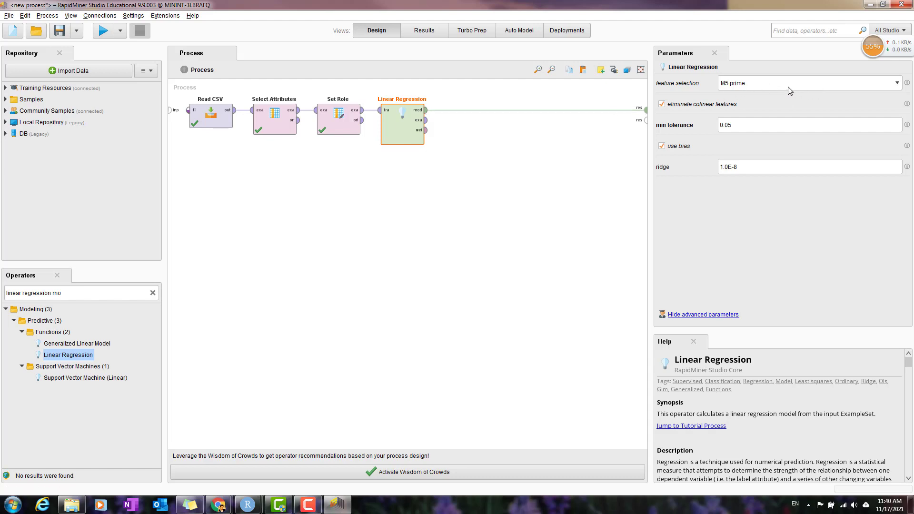
Connect the example set and weights outputs of Linear Regression to the free result ports of the process
left_click(424, 120)
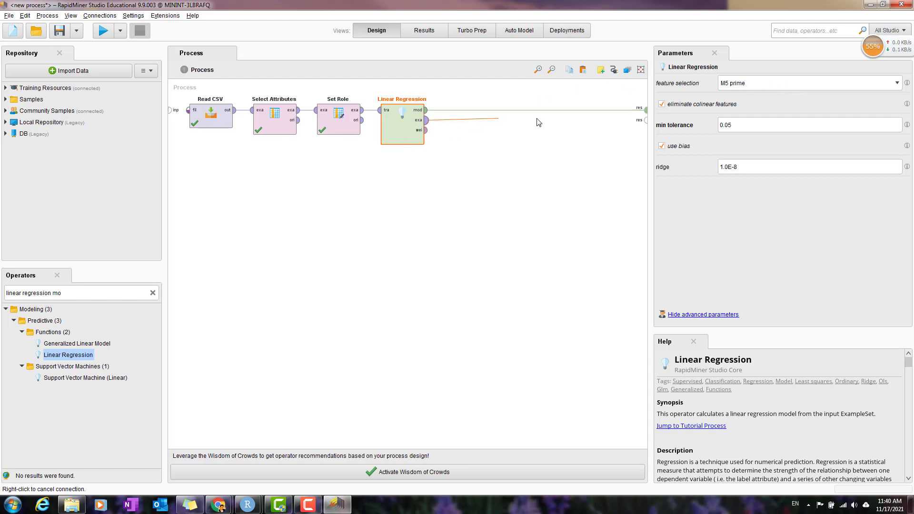
left_click(648, 121)
left_click(425, 130)
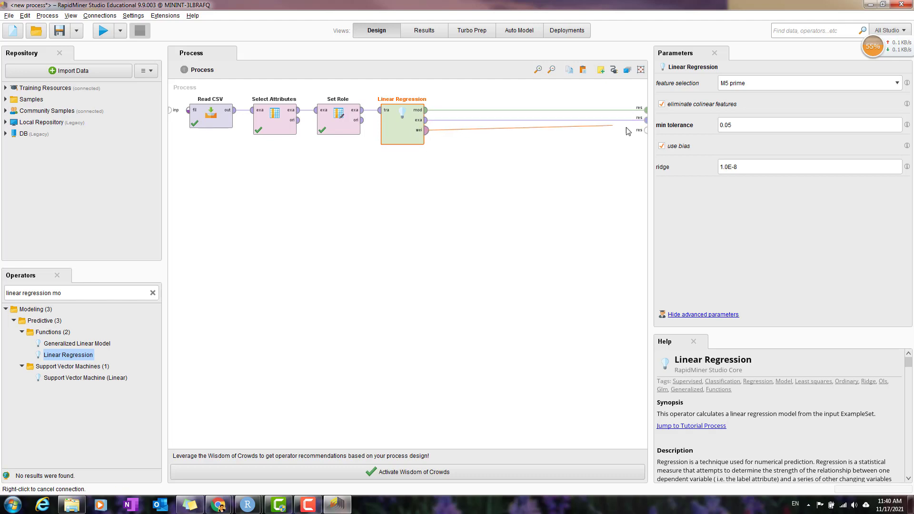
left_click(646, 129)
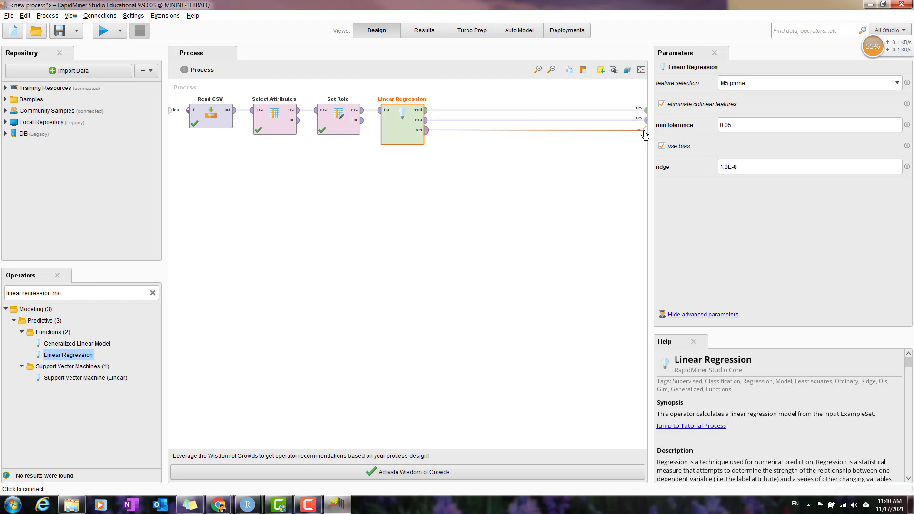
left_click(788, 83)
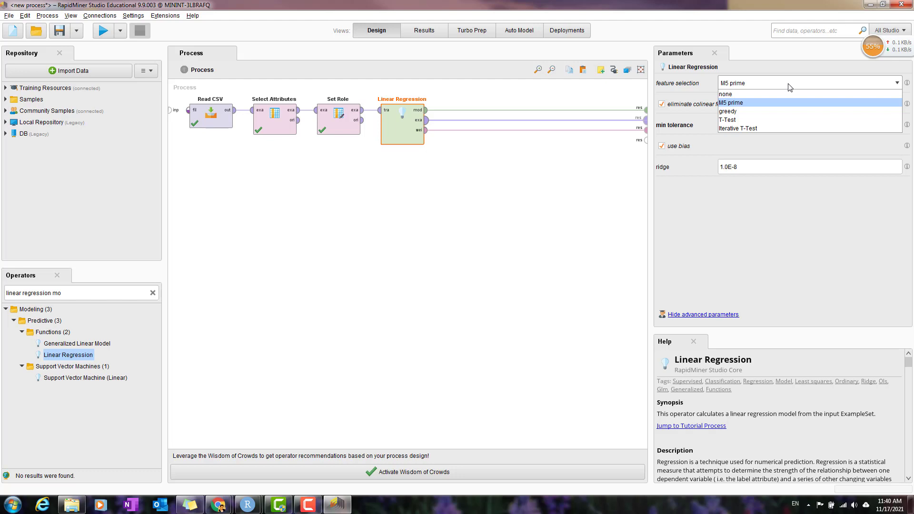
left_click(722, 248)
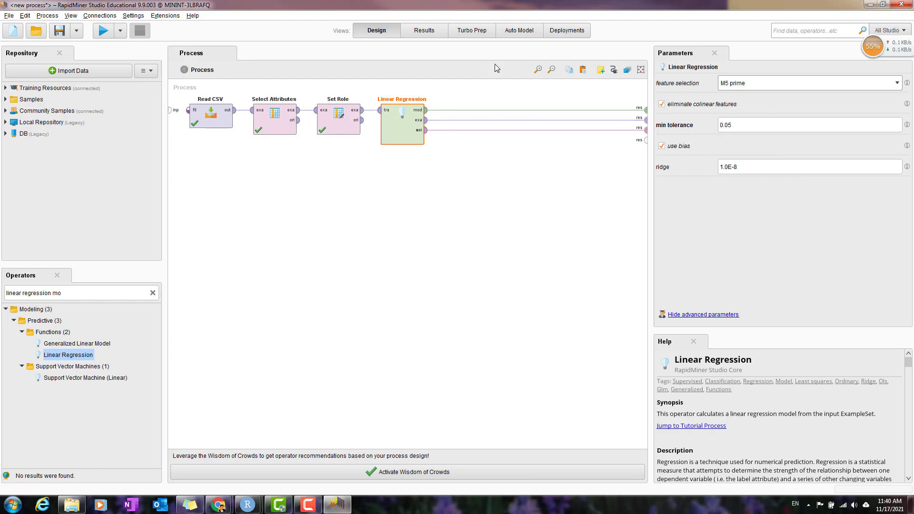
Run the process and view the attribute weights, the example set and the linear regression coefficient table
left_click(101, 33)
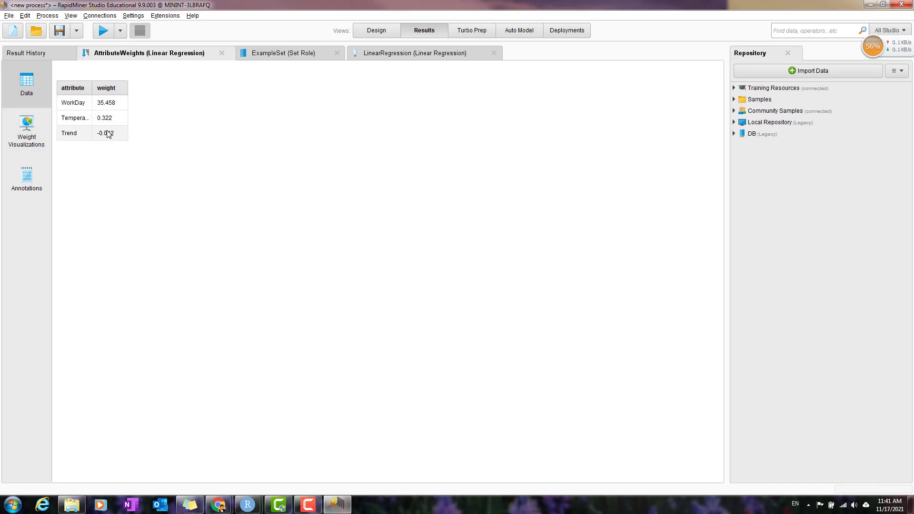
left_click(273, 53)
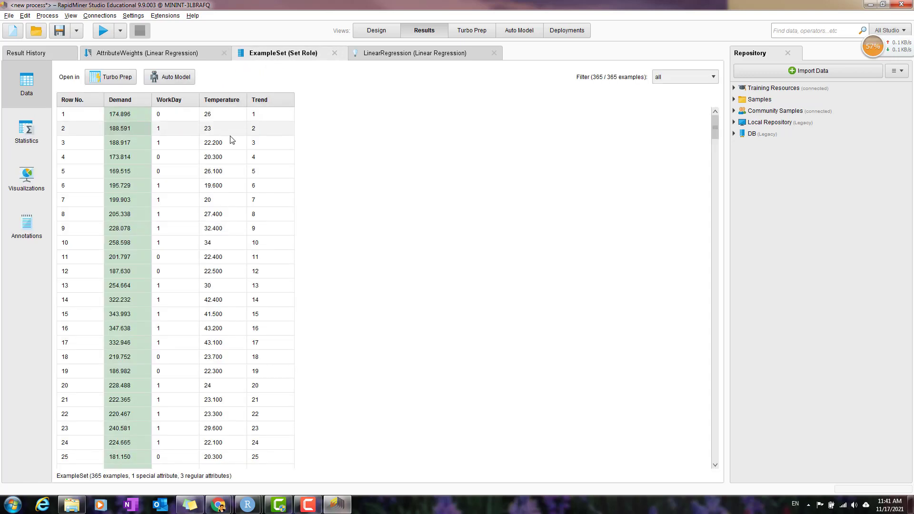
left_click(391, 58)
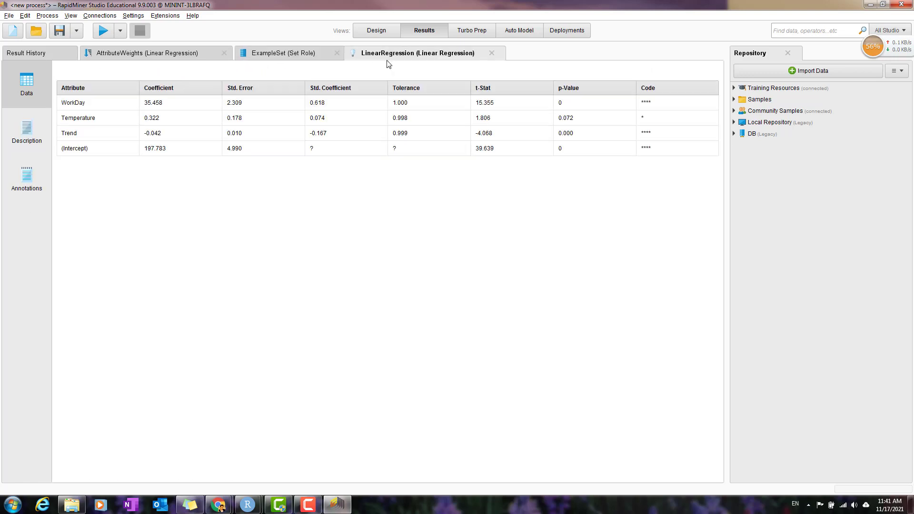